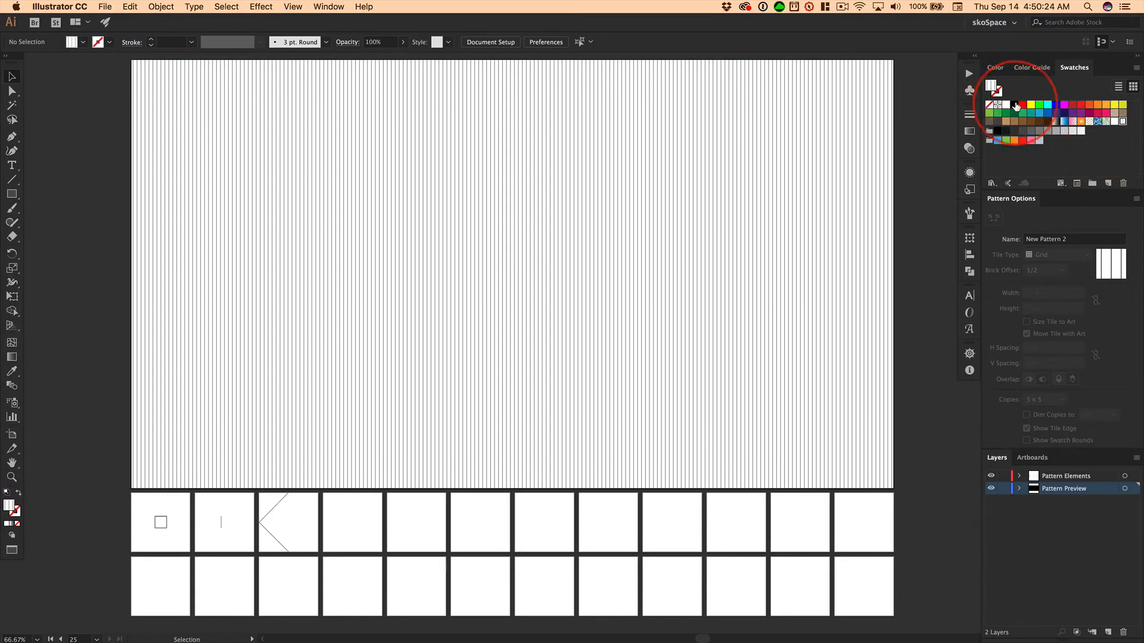
Draw a black 98 px square without a stroke, centred on the fourth artboard of the upper small row, and rotate it 45°
{"action": "left_click", "coordinate": [1014, 106]}
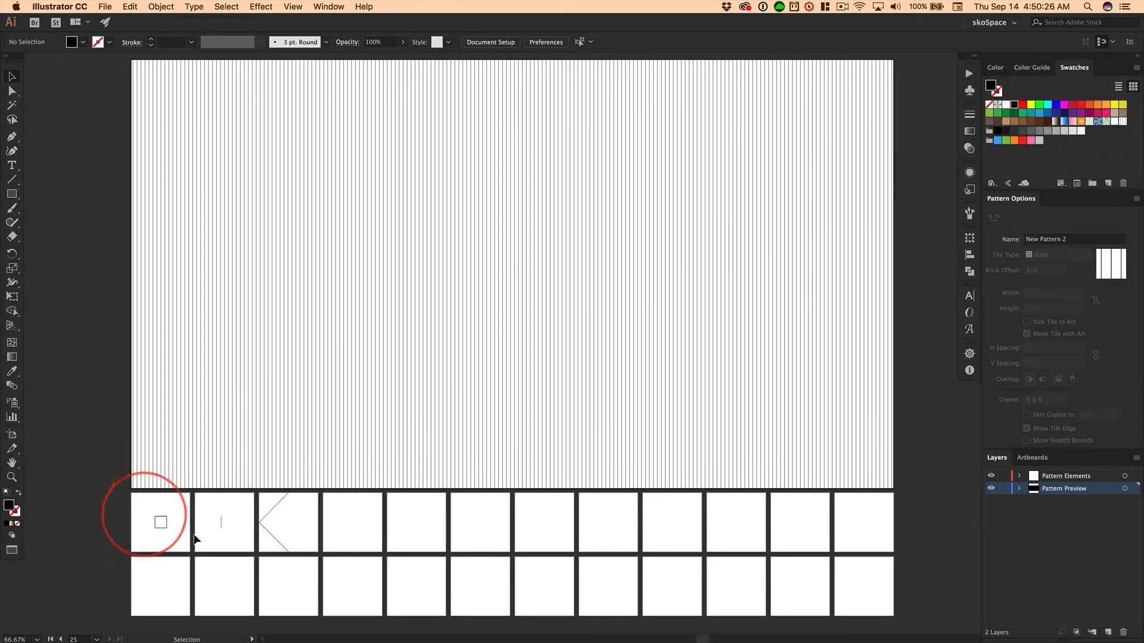
{"action": "left_click", "coordinate": [351, 517]}
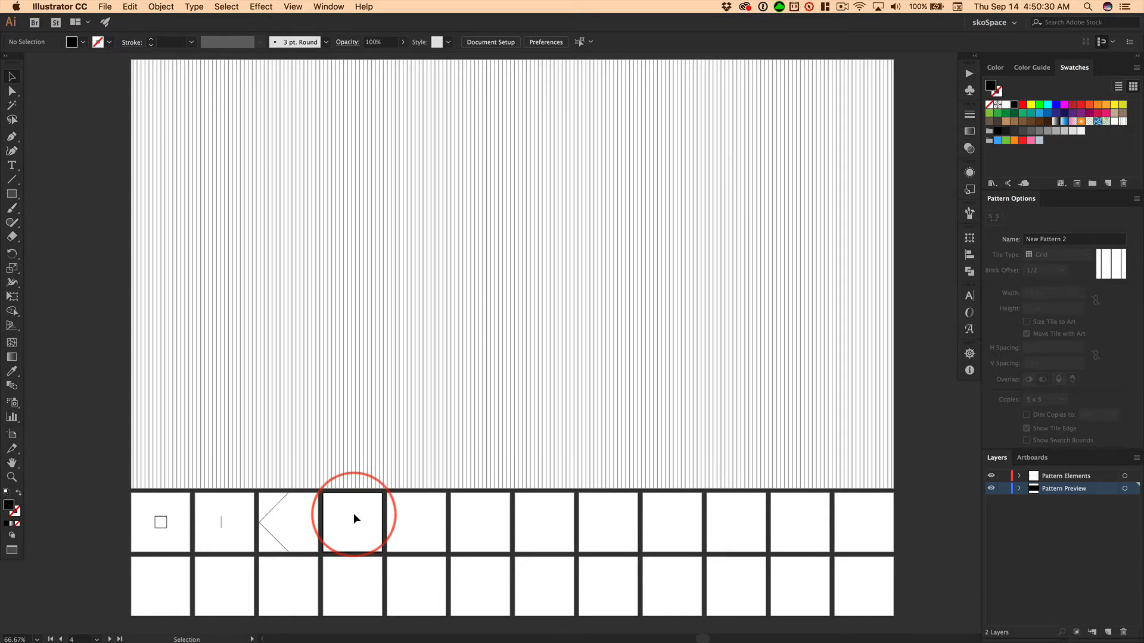
{"action": "key", "text": "super+0"}
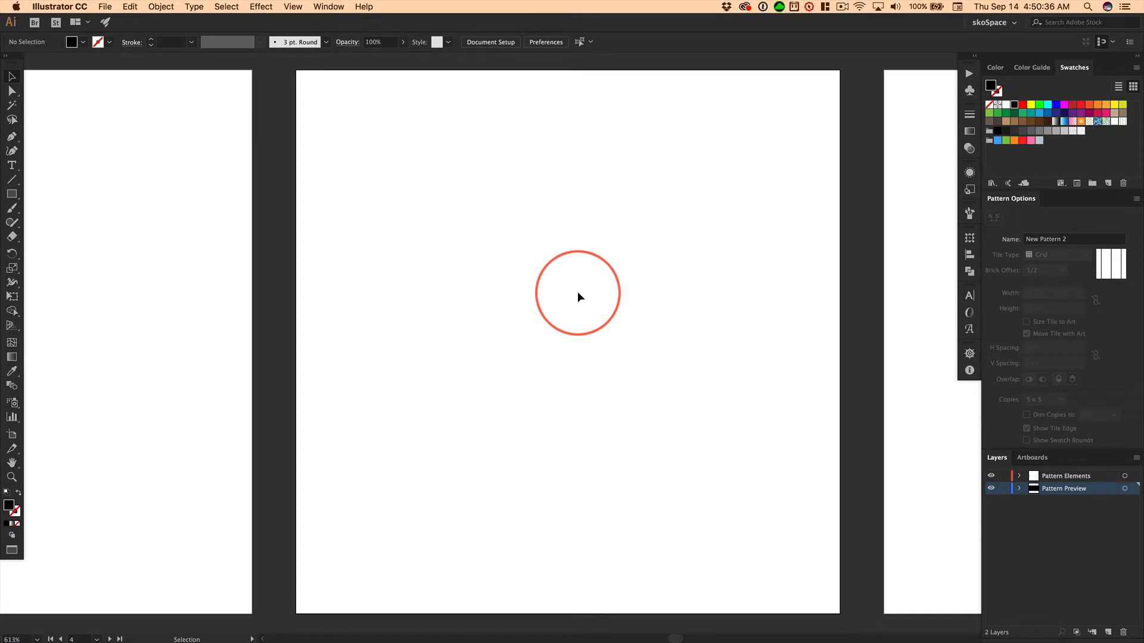
{"action": "left_click", "coordinate": [13, 196]}
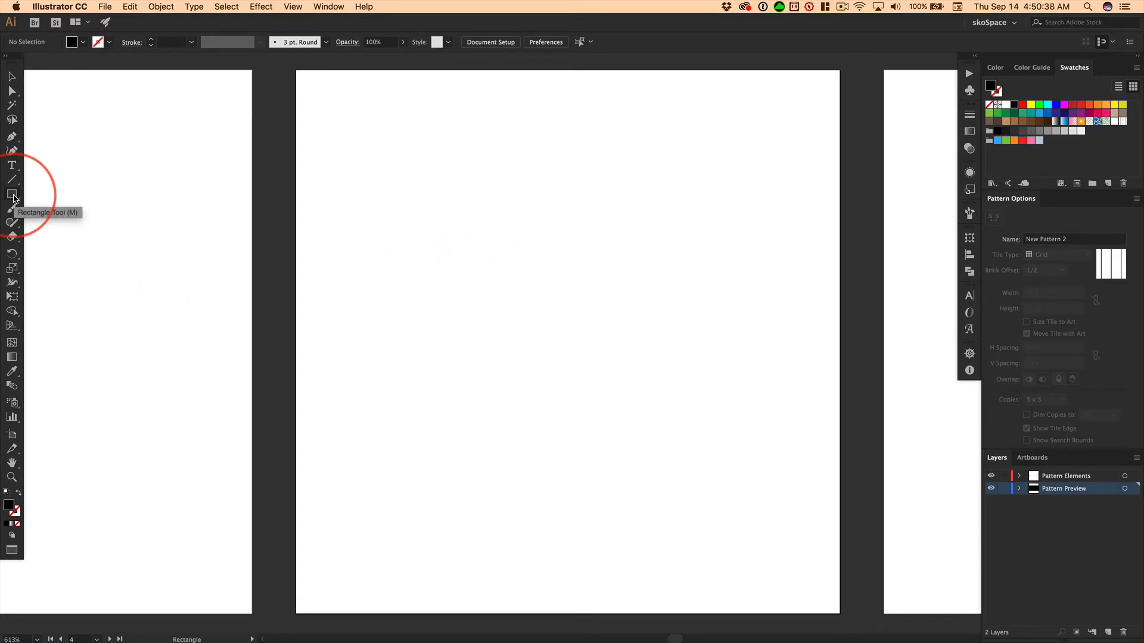
{"action": "left_click", "coordinate": [13, 196]}
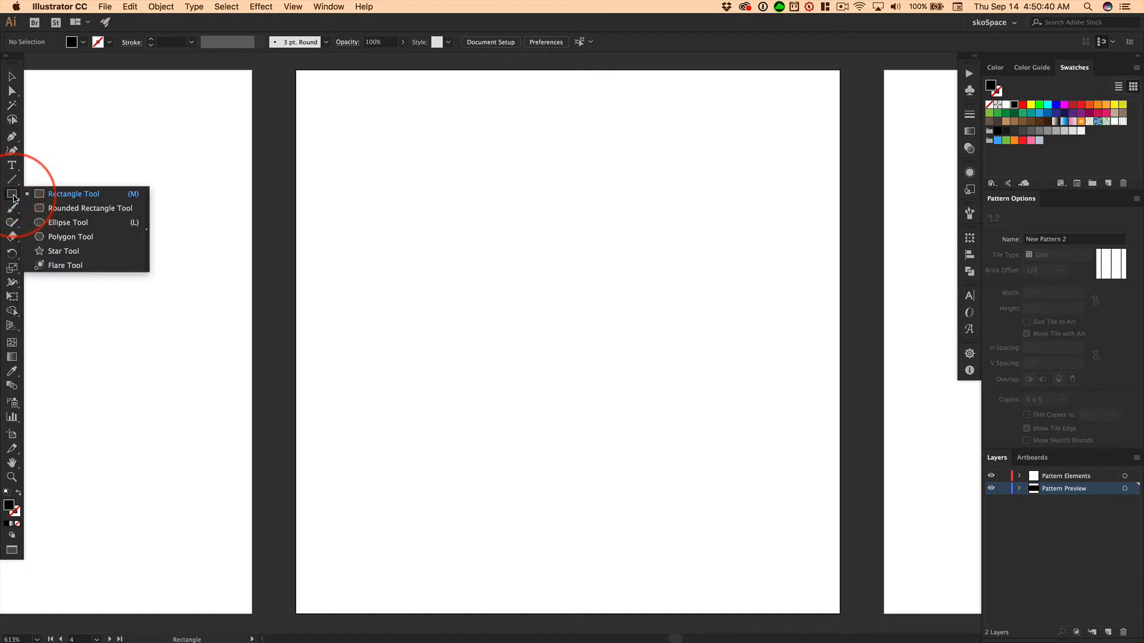
{"action": "left_click", "coordinate": [109, 196]}
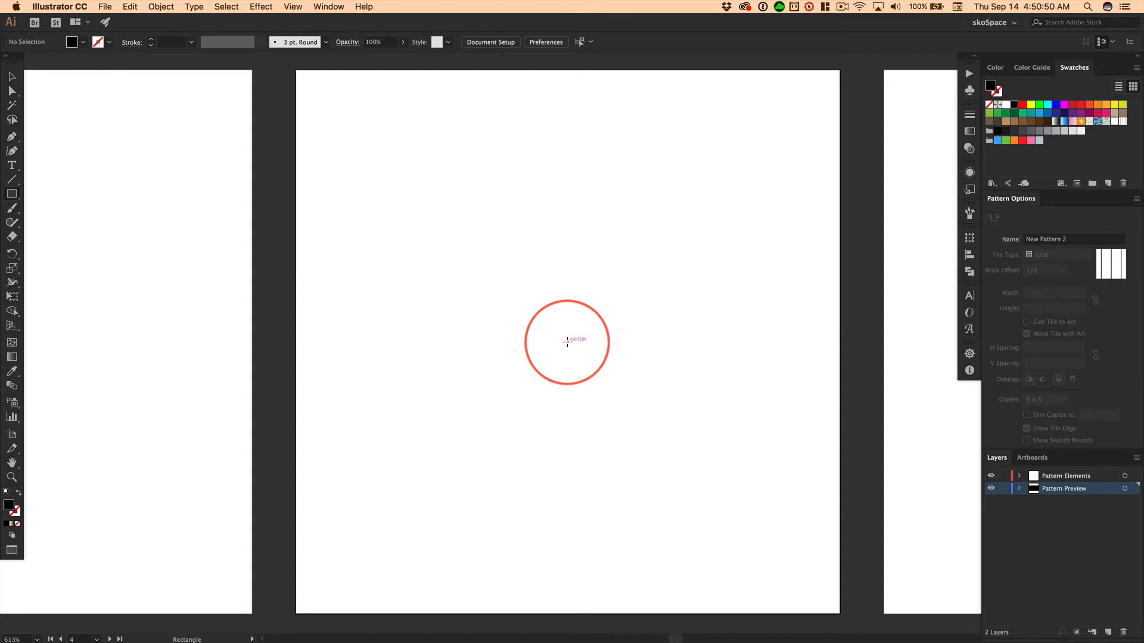
{"action": "mouse_move", "coordinate": [567, 342]}
{"action": "left_mouse_down"}
{"action": "mouse_move", "coordinate": [594, 379]}
{"action": "mouse_move", "coordinate": [646, 404]}
{"action": "mouse_move", "coordinate": [745, 513]}
{"action": "left_mouse_up"}
{"action": "key", "text": "shift"}
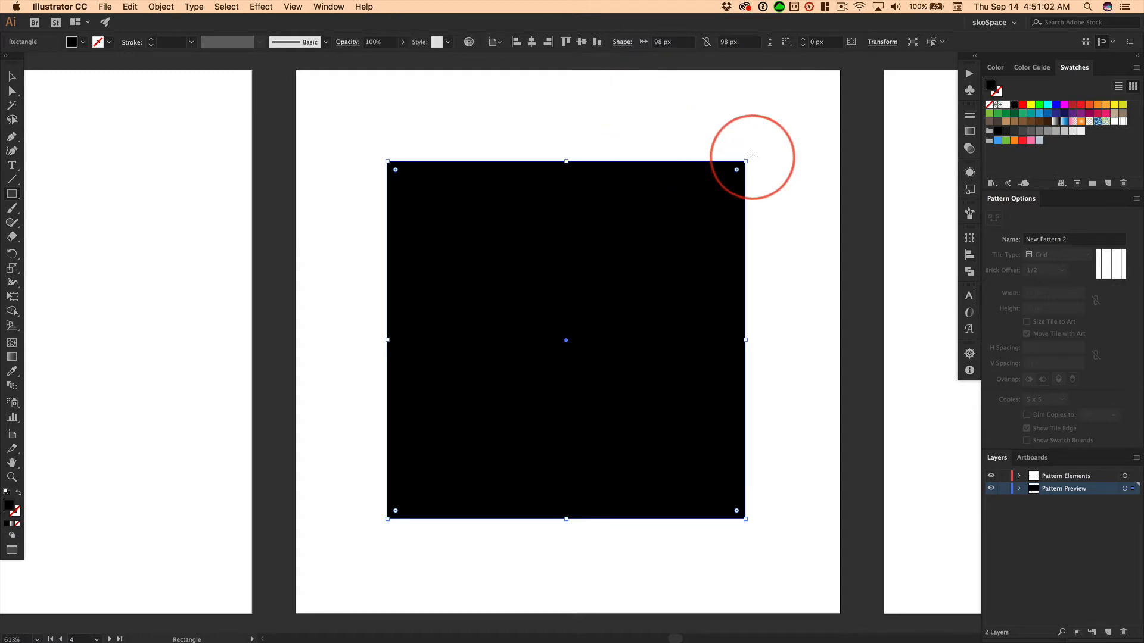
{"action": "left_click_drag", "start_coordinate": [750, 157], "coordinate": [545, 103]}
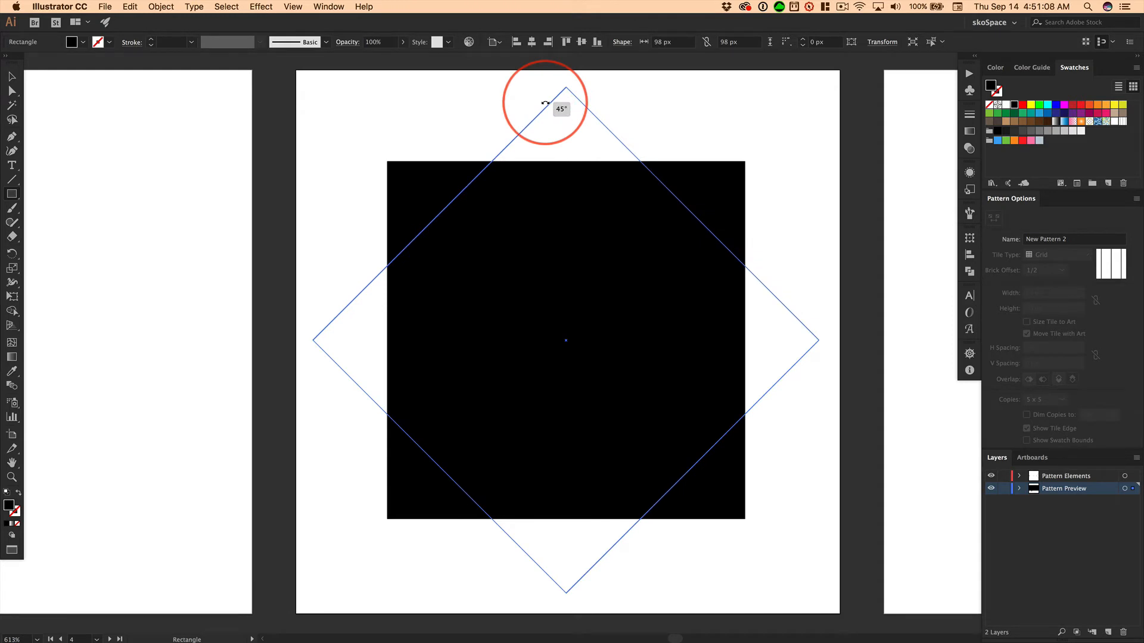
{"action": "left_click_drag", "start_coordinate": [545, 104], "coordinate": [545, 103]}
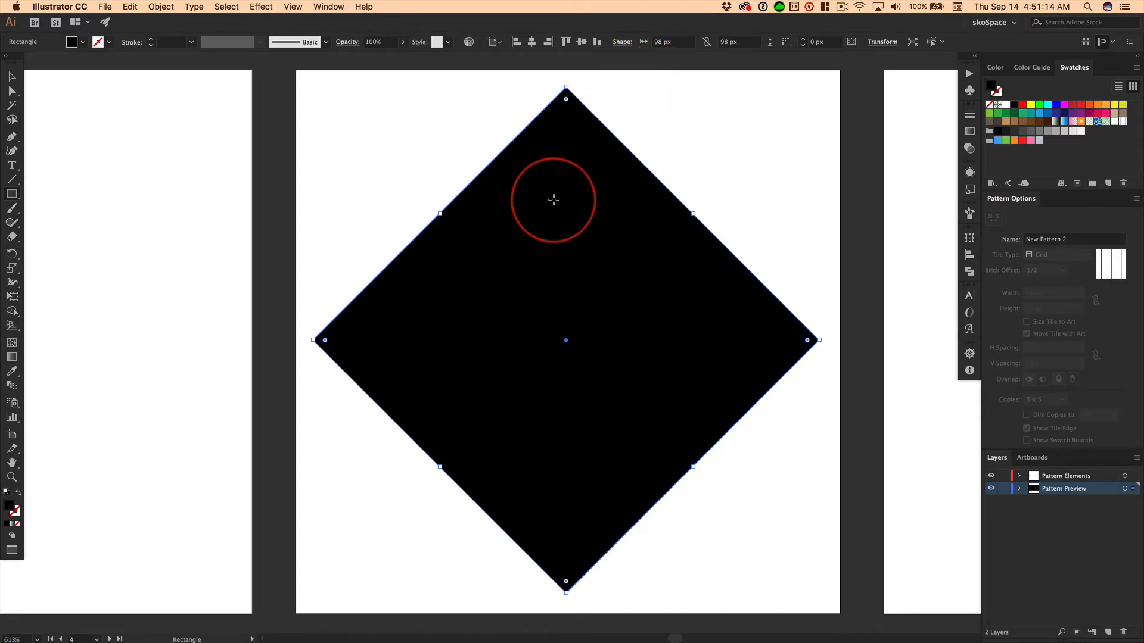
Duplicate the black diamond in place and nudge the copy 2 px to the right
{"action": "key", "text": "v"}
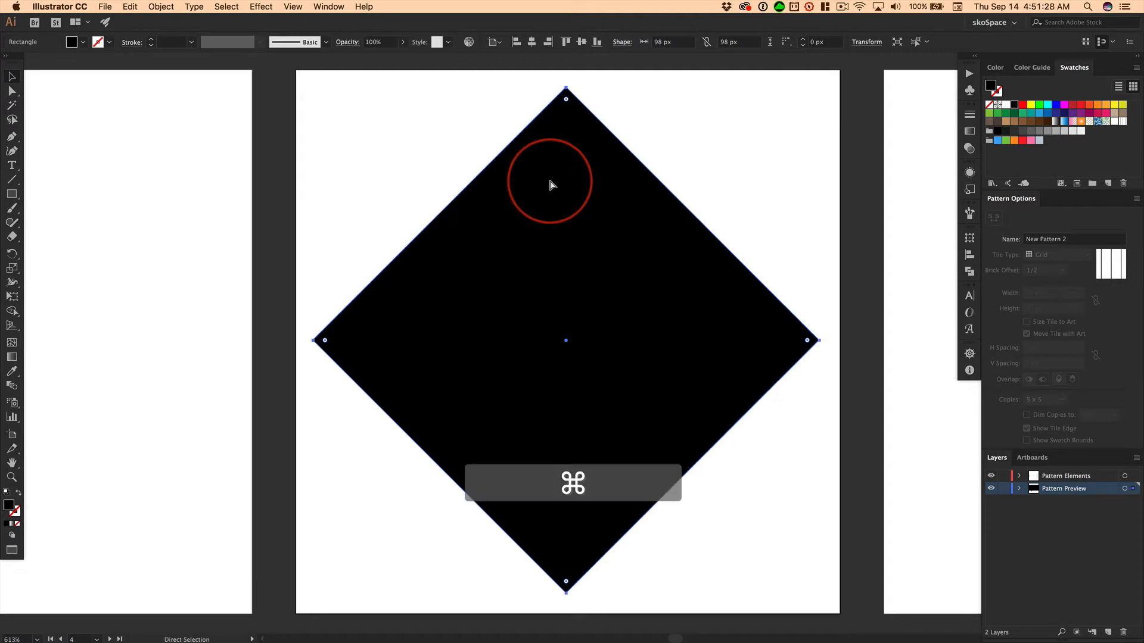
{"action": "key", "text": "super+c"}
{"action": "key", "text": "super+f"}
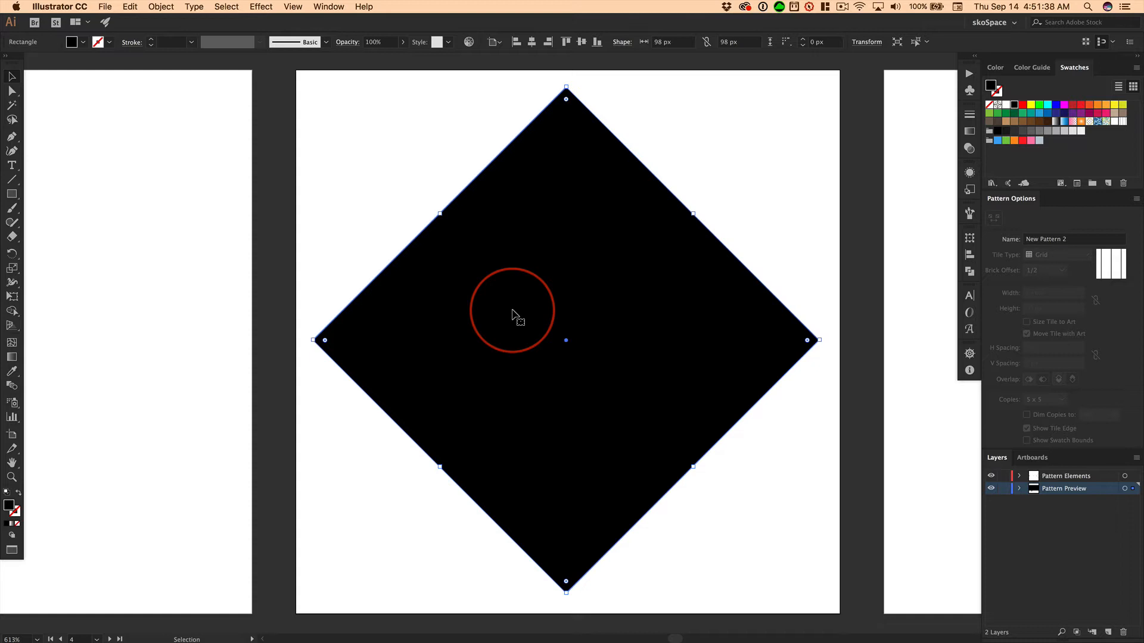
{"action": "key", "text": "Right"}
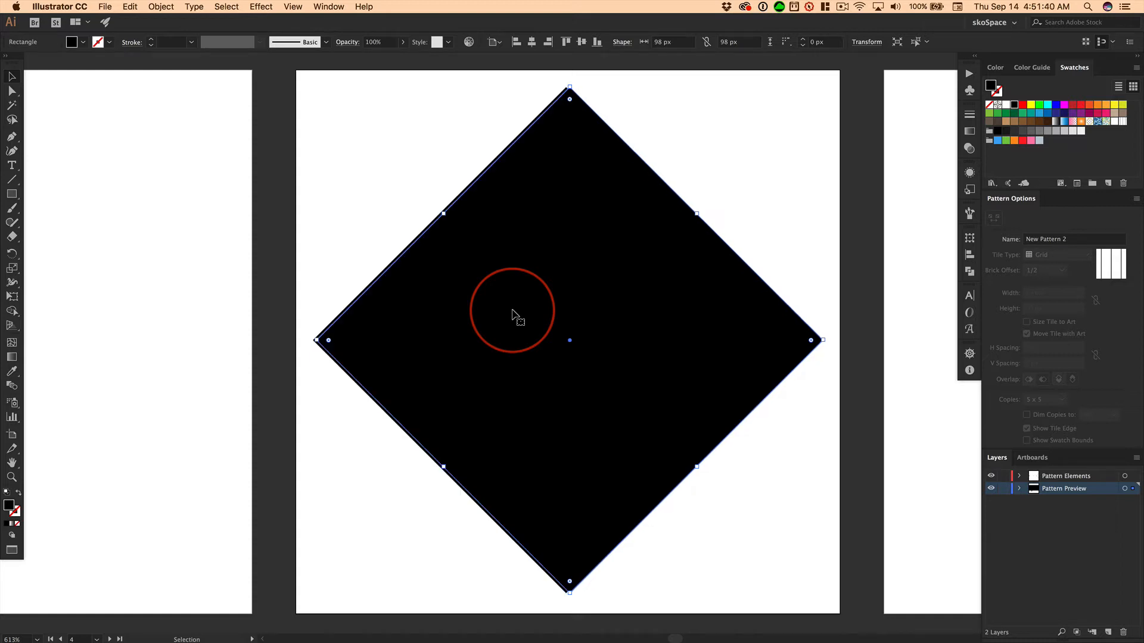
{"action": "key", "text": "Right"}
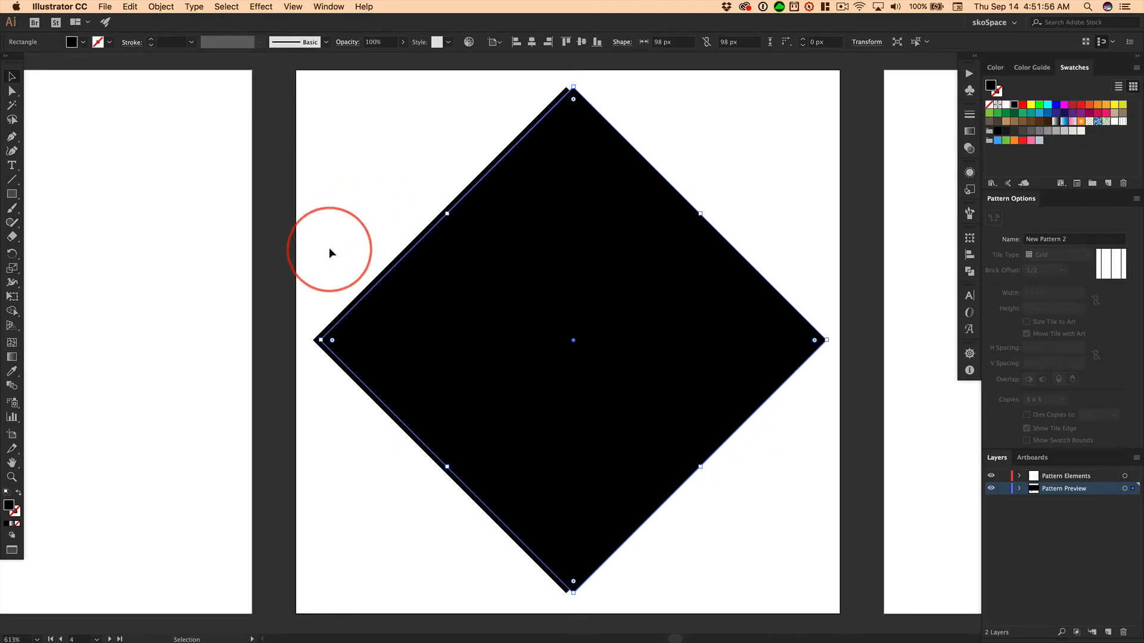
Remove the overlap and right-hand sliver of both diamonds with the Shape Builder tool, keeping only the thin left-pointing chevron
{"action": "left_click_drag", "start_coordinate": [329, 249], "coordinate": [403, 302]}
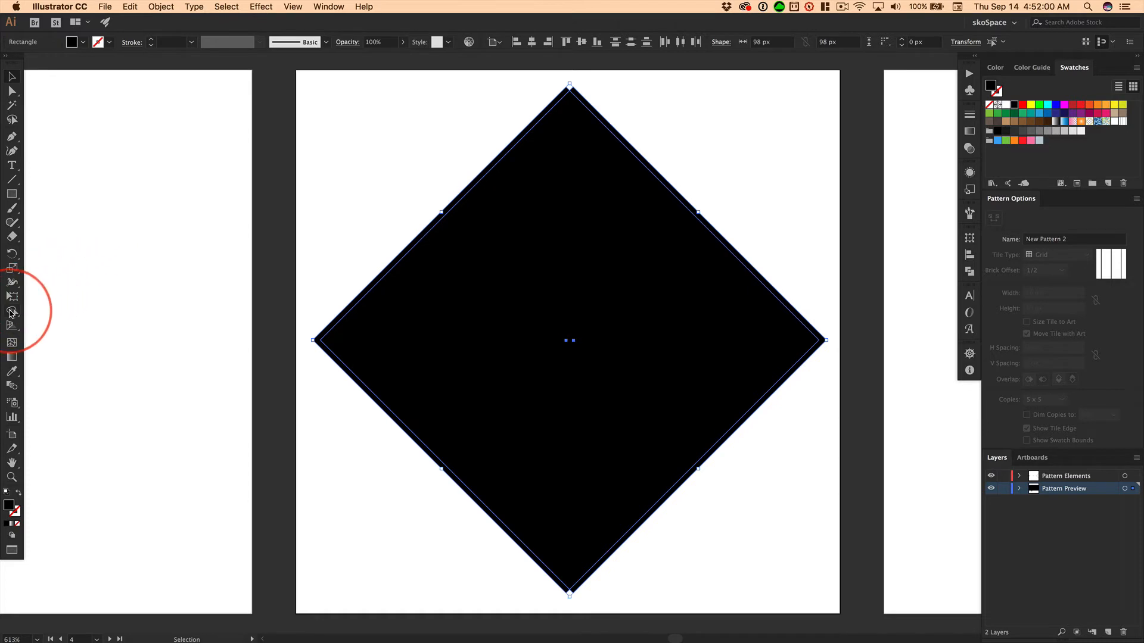
{"action": "mouse_move", "coordinate": [13, 312]}
{"action": "left_mouse_down"}
{"action": "mouse_move", "coordinate": [65, 330]}
{"action": "mouse_move", "coordinate": [69, 312]}
{"action": "left_mouse_up"}
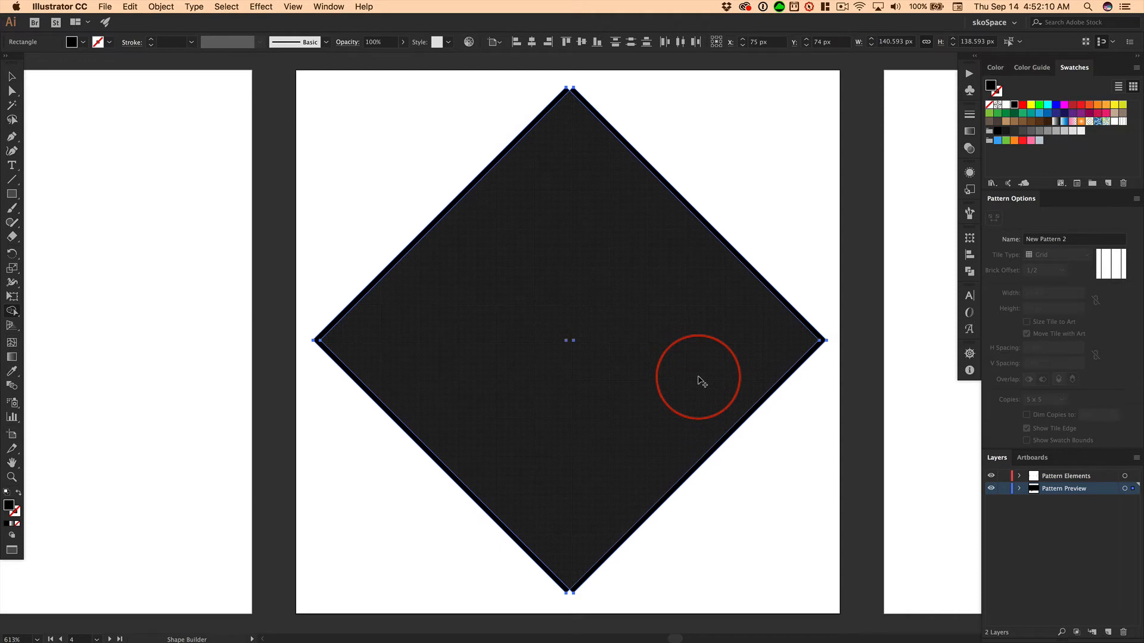
{"action": "left_click_drag", "start_coordinate": [699, 378], "coordinate": [784, 416], "text": "alt"}
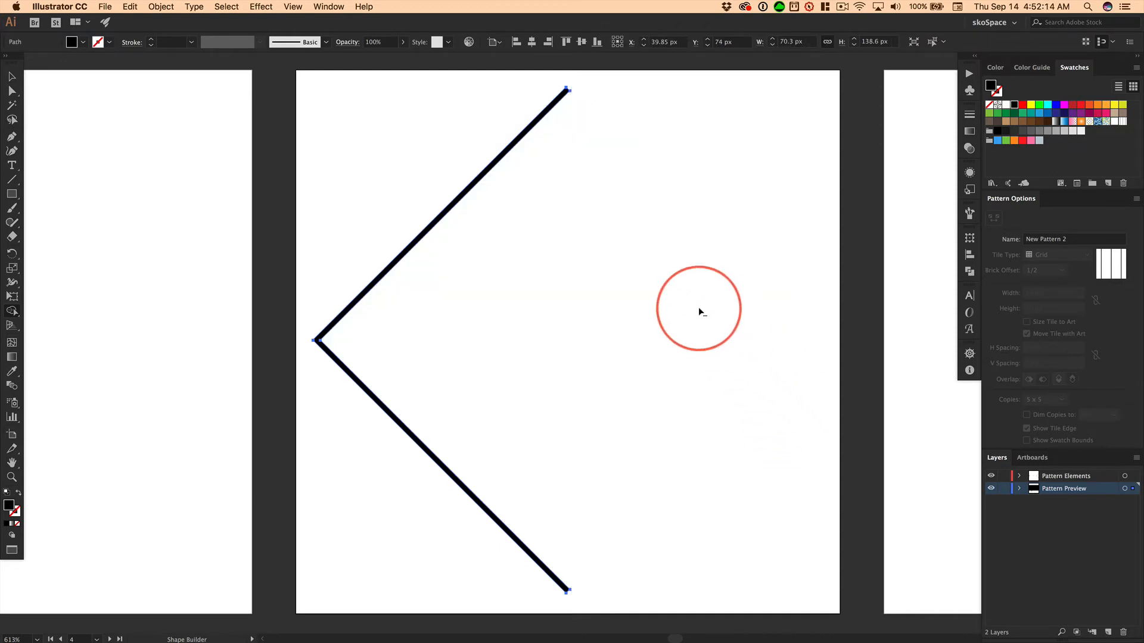
{"action": "left_click", "coordinate": [11, 76]}
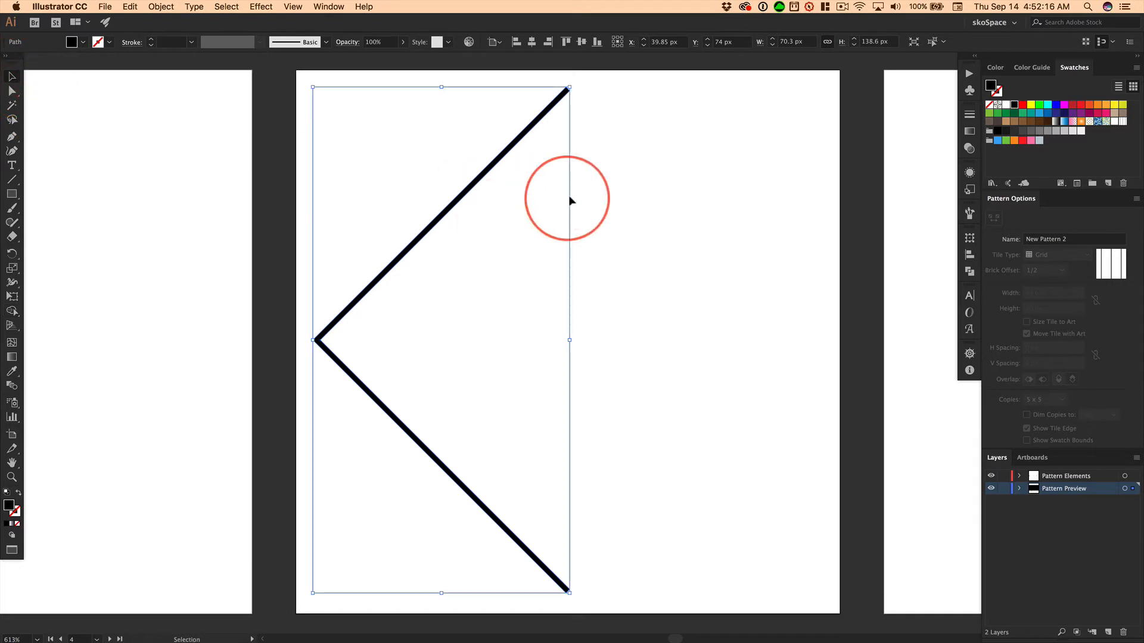
{"action": "left_click", "coordinate": [650, 176]}
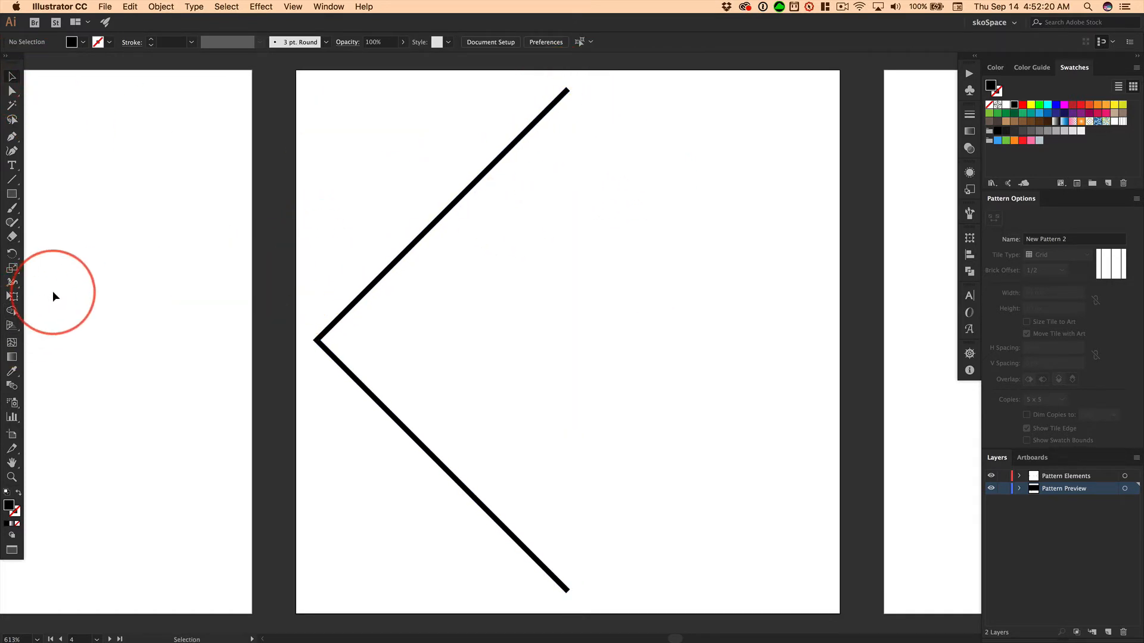
Try drawing a small horizontal bar of about 10 by 2 px inside the chevron's upper half
{"action": "key", "text": "space"}
{"action": "left_click_drag", "start_coordinate": [84, 326], "coordinate": [141, 302]}
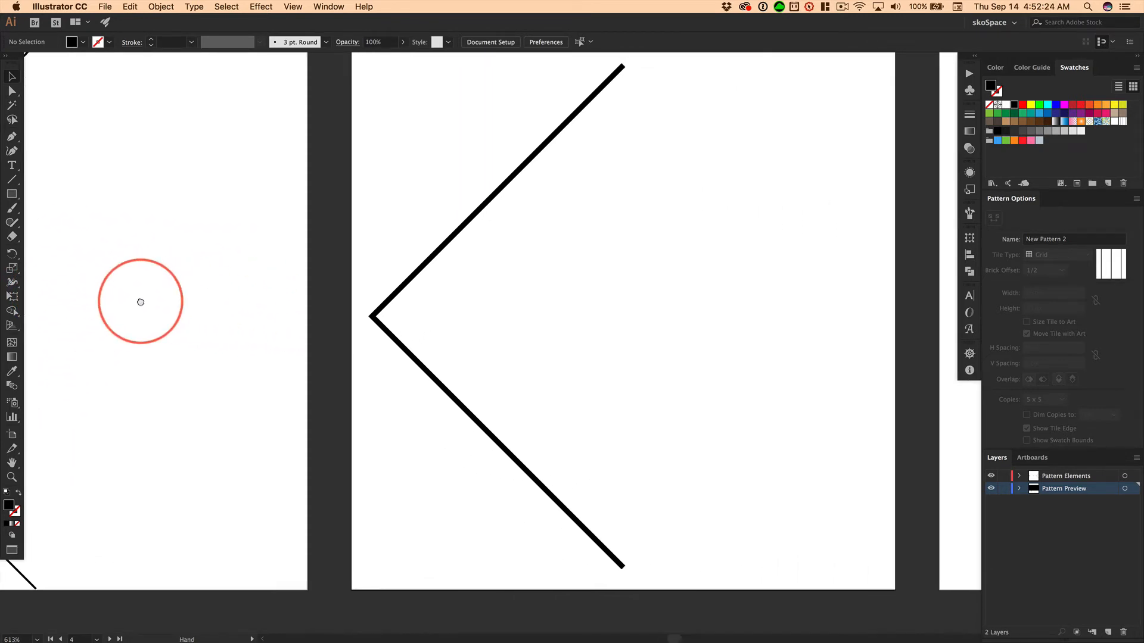
{"action": "left_click", "coordinate": [622, 67]}
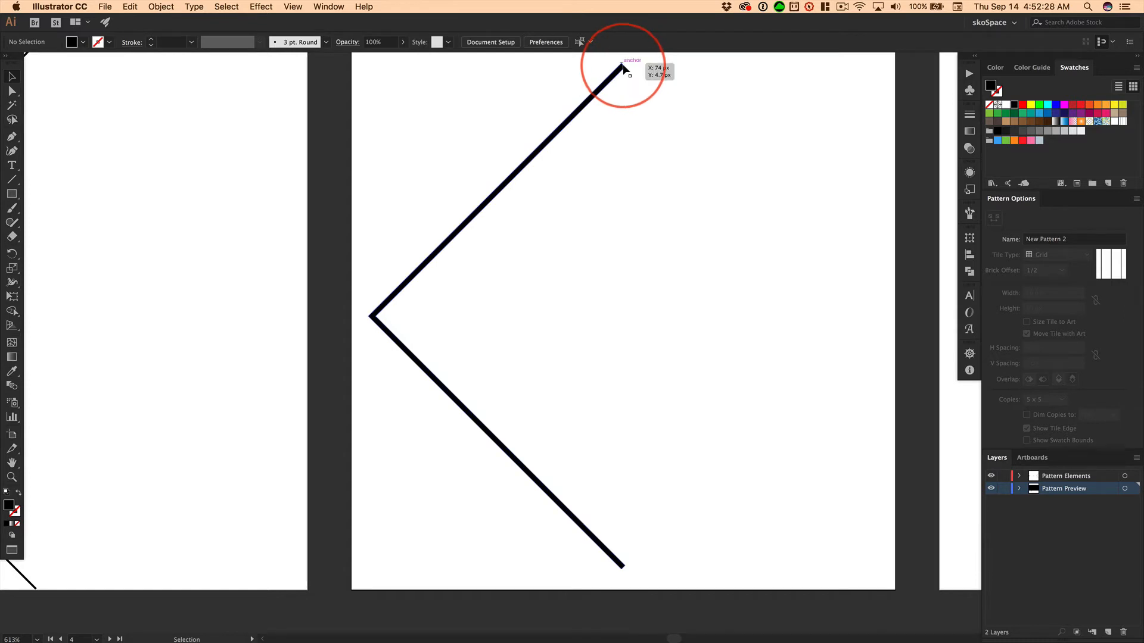
{"action": "left_click", "coordinate": [14, 195]}
{"action": "left_click_drag", "start_coordinate": [589, 174], "coordinate": [622, 180]}
{"action": "key", "text": "shift"}
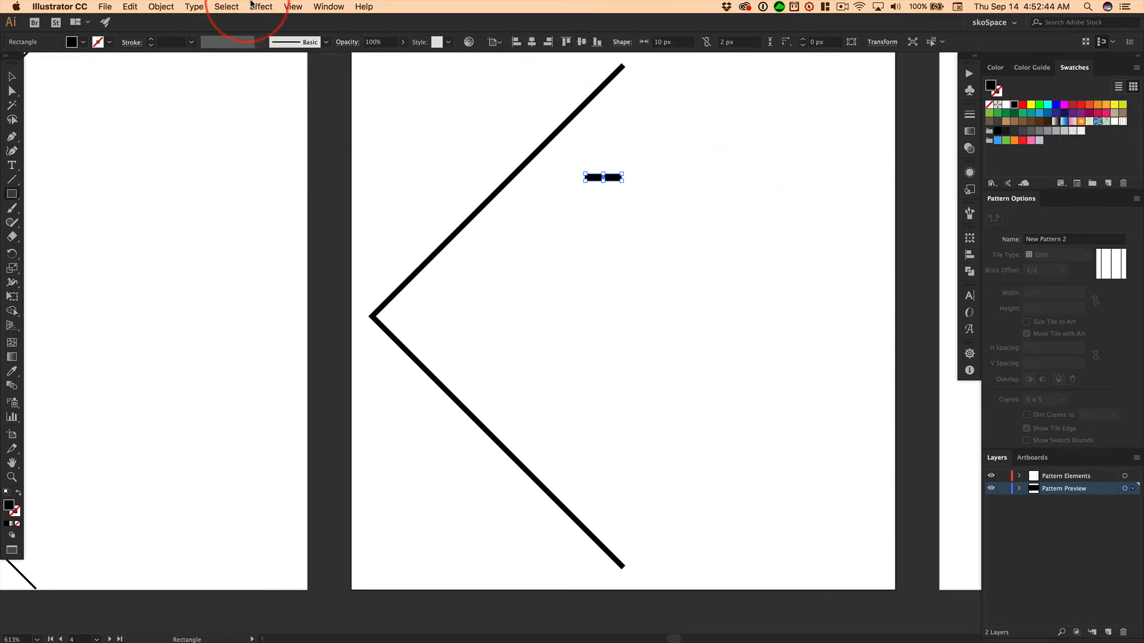
Turn off Snap to Pixel and draw a horizontal bar about 15.7 by 1.6 px just below the first one
{"action": "left_click", "coordinate": [293, 8]}
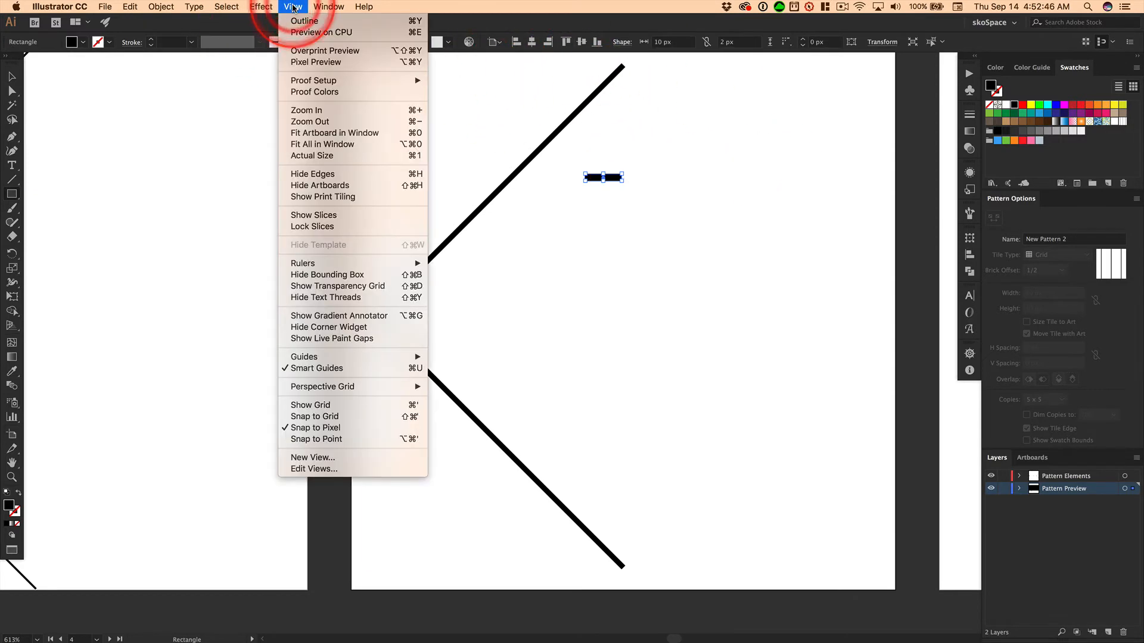
{"action": "left_click", "coordinate": [316, 429]}
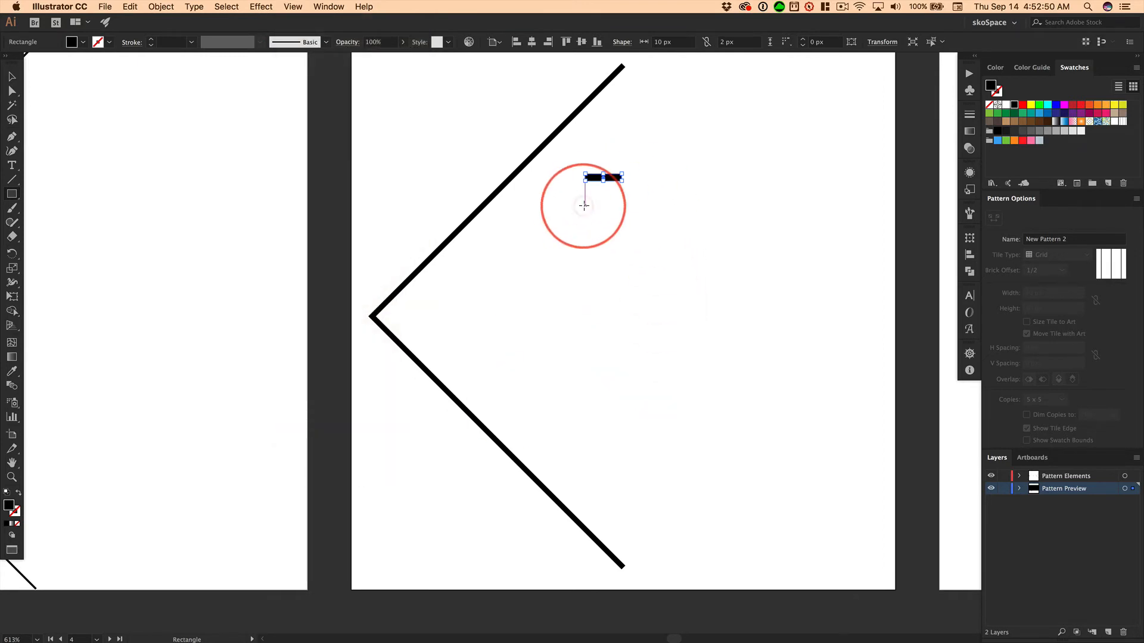
{"action": "left_click_drag", "start_coordinate": [584, 206], "coordinate": [642, 211]}
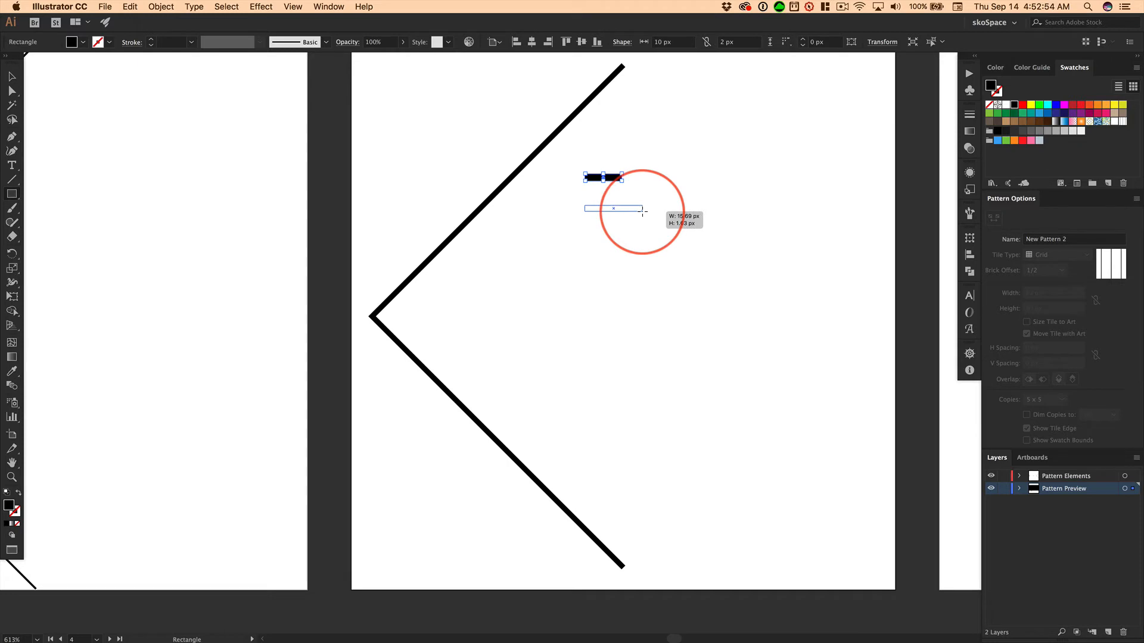
{"action": "left_click_drag", "start_coordinate": [642, 210], "coordinate": [642, 211]}
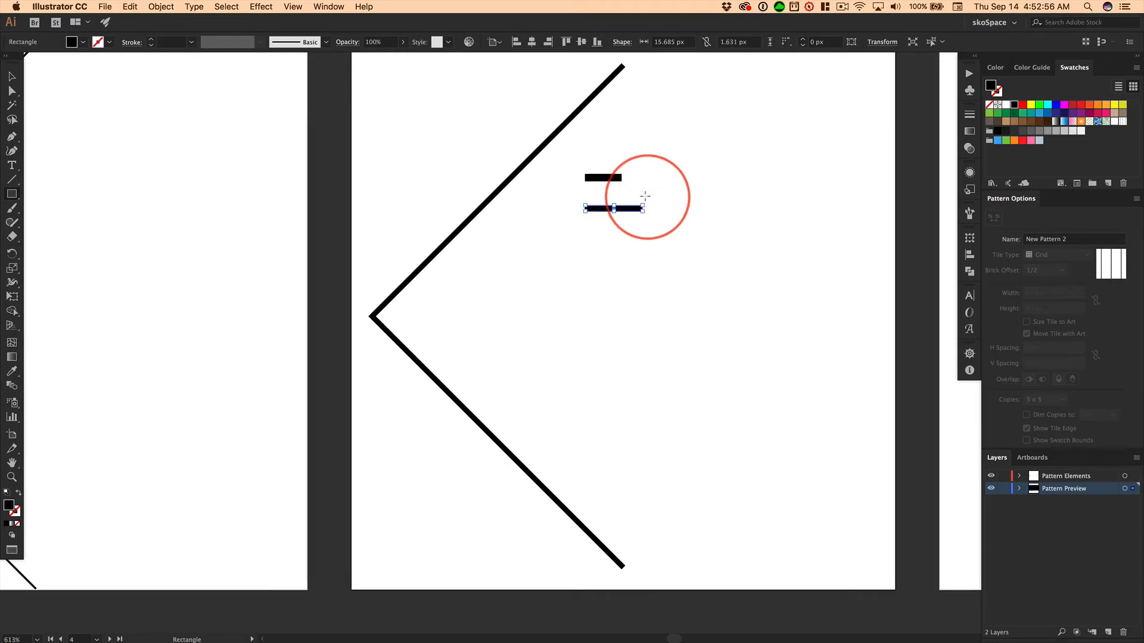
Delete the shorter upper bar
{"action": "key", "text": "v"}
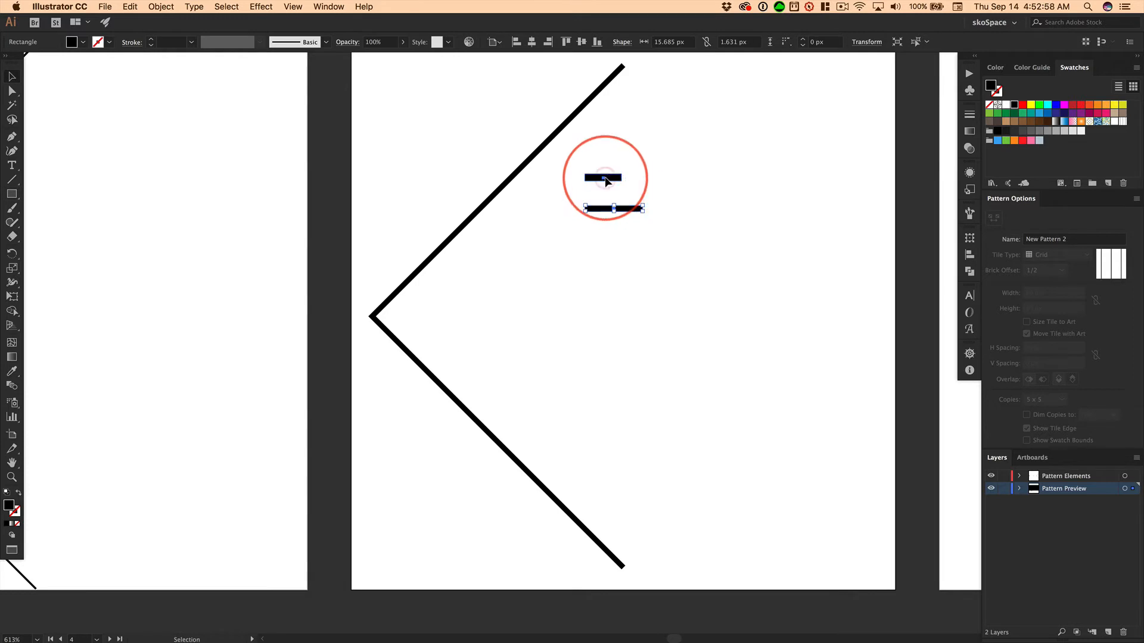
{"action": "left_click", "coordinate": [605, 178]}
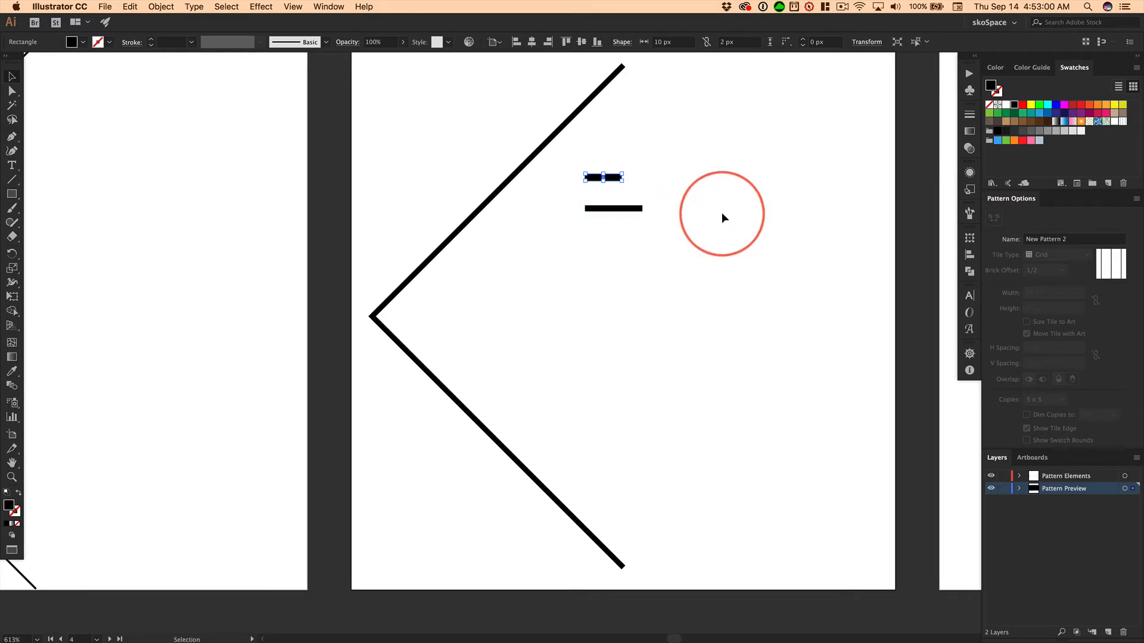
{"action": "key", "text": "Delete"}
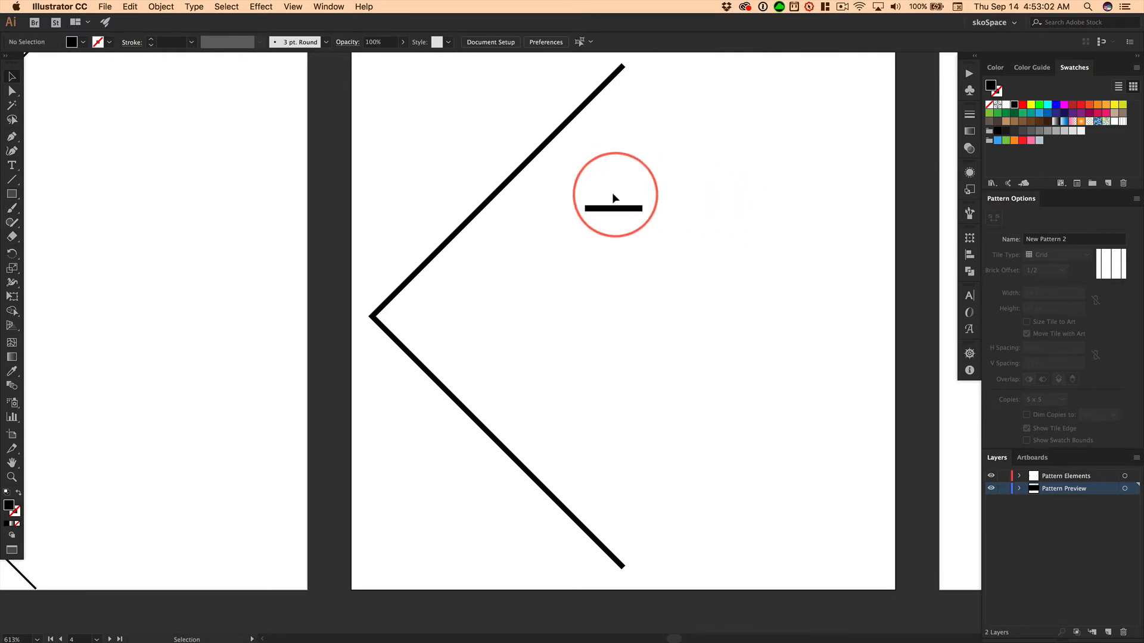
Select the chevron and the remaining bar together and make the chevron the key object for alignment
{"action": "left_click", "coordinate": [617, 209]}
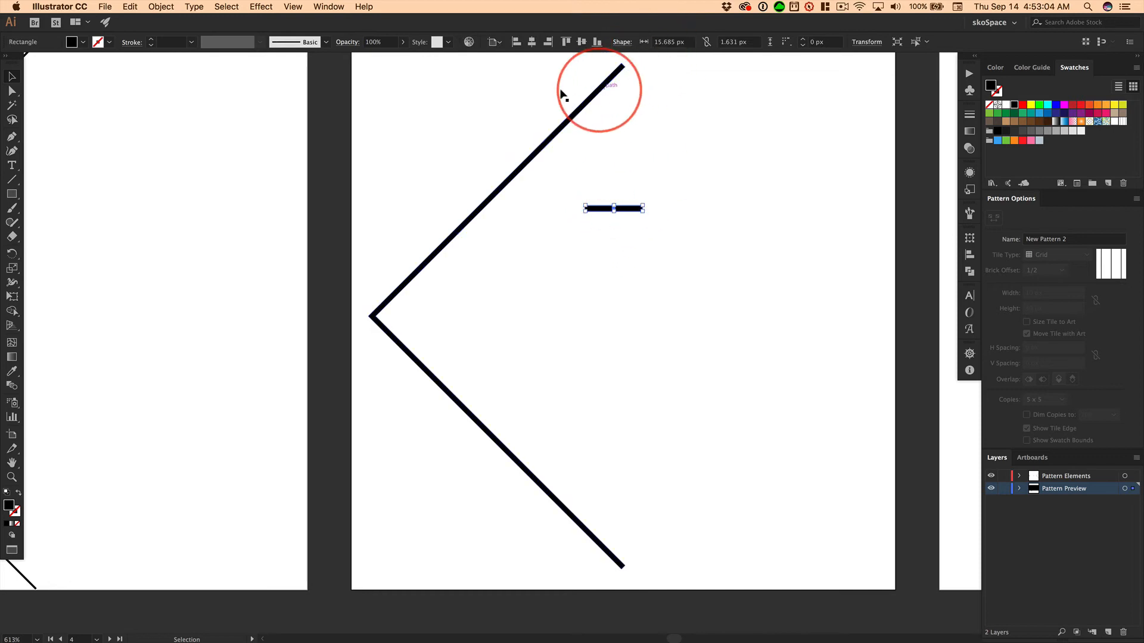
{"action": "left_click_drag", "start_coordinate": [552, 80], "coordinate": [623, 226]}
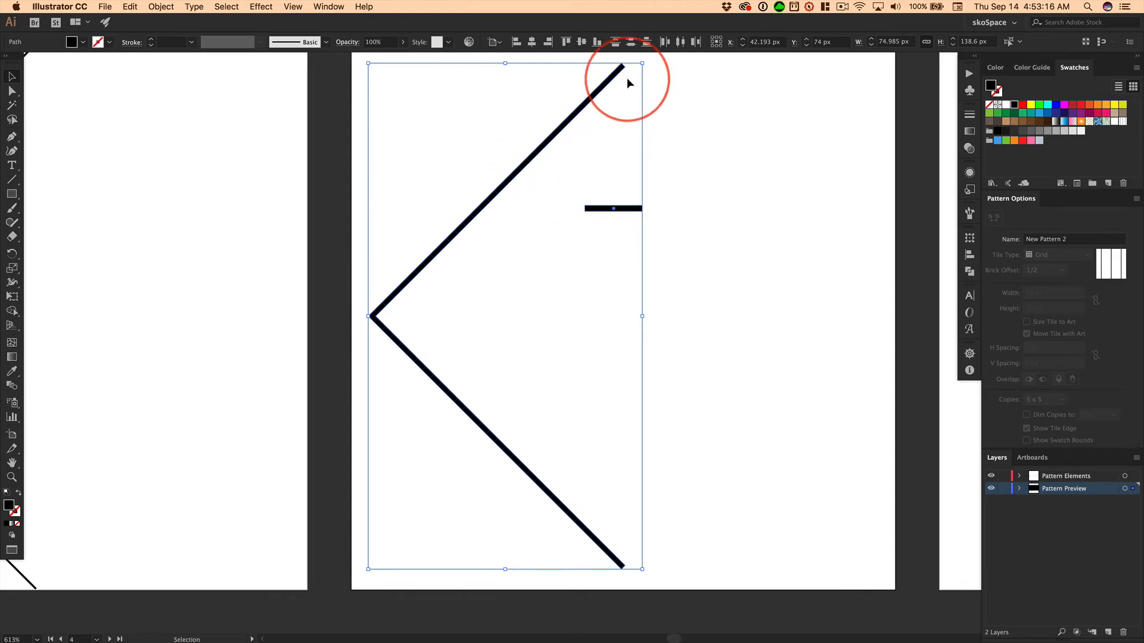
{"action": "left_click", "coordinate": [493, 42]}
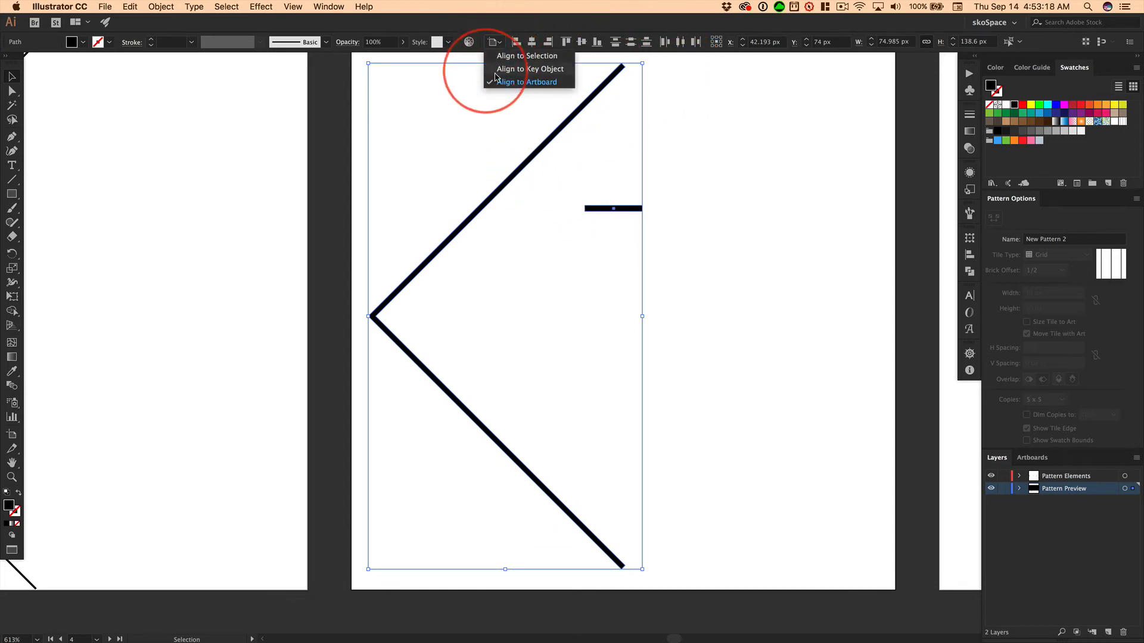
{"action": "left_click", "coordinate": [493, 43]}
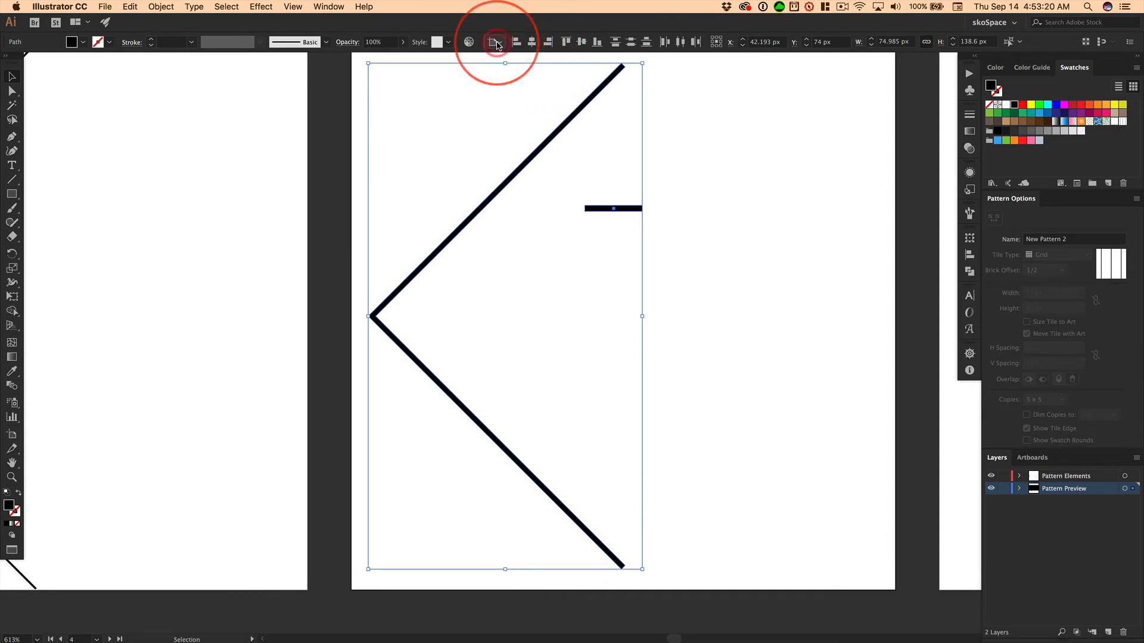
{"action": "left_click", "coordinate": [591, 103]}
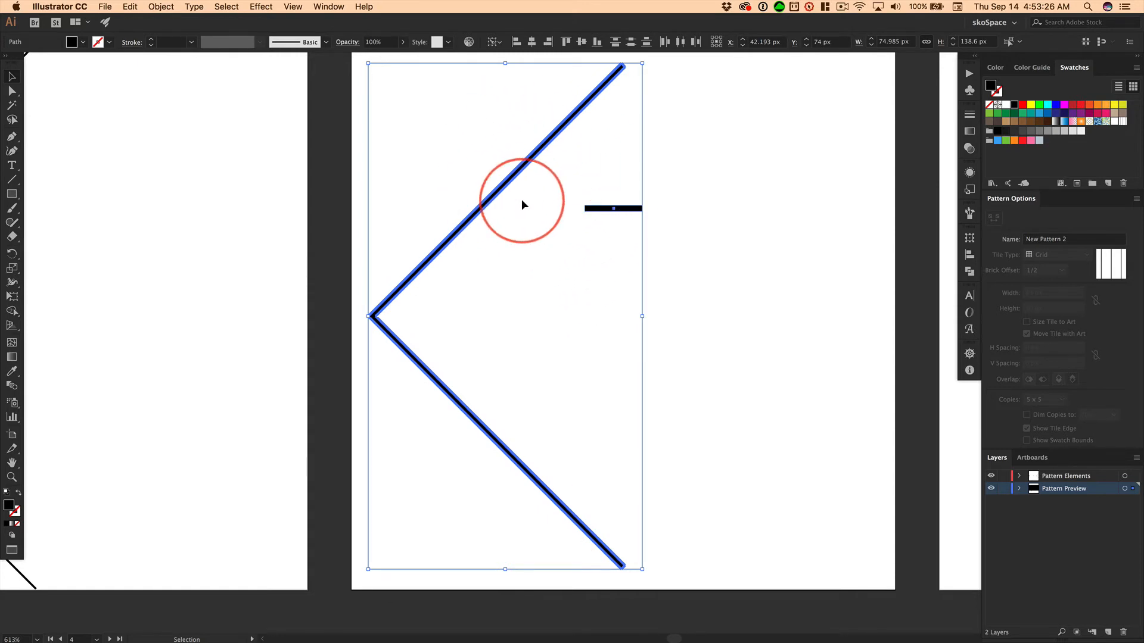
{"action": "left_click", "coordinate": [672, 182]}
{"action": "left_click_drag", "start_coordinate": [539, 122], "coordinate": [623, 227]}
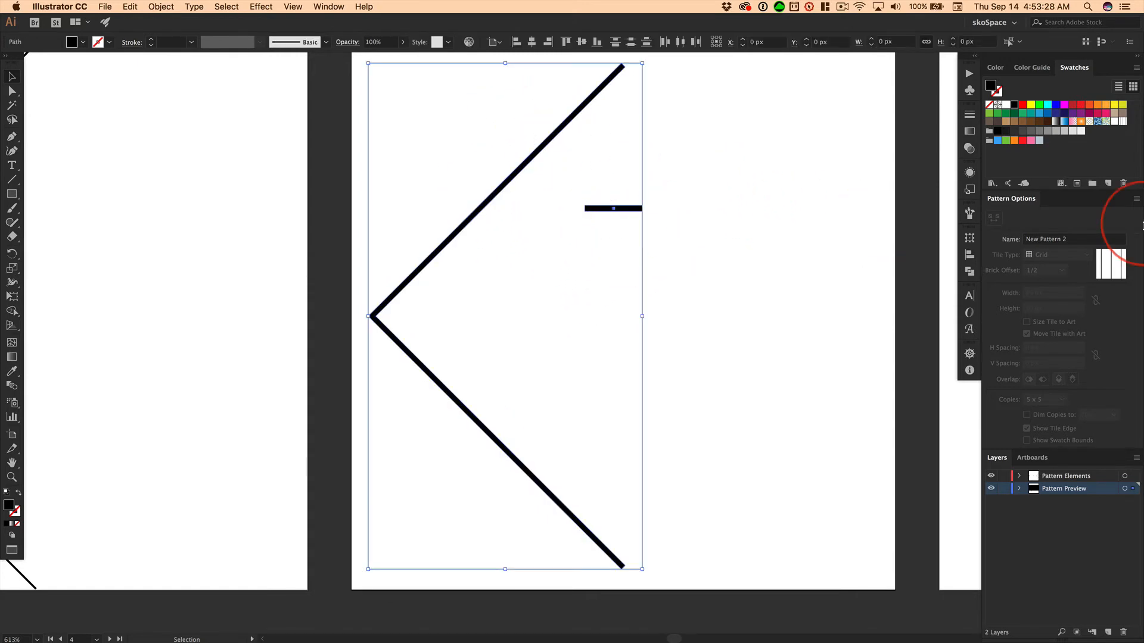
{"action": "left_click", "coordinate": [583, 107]}
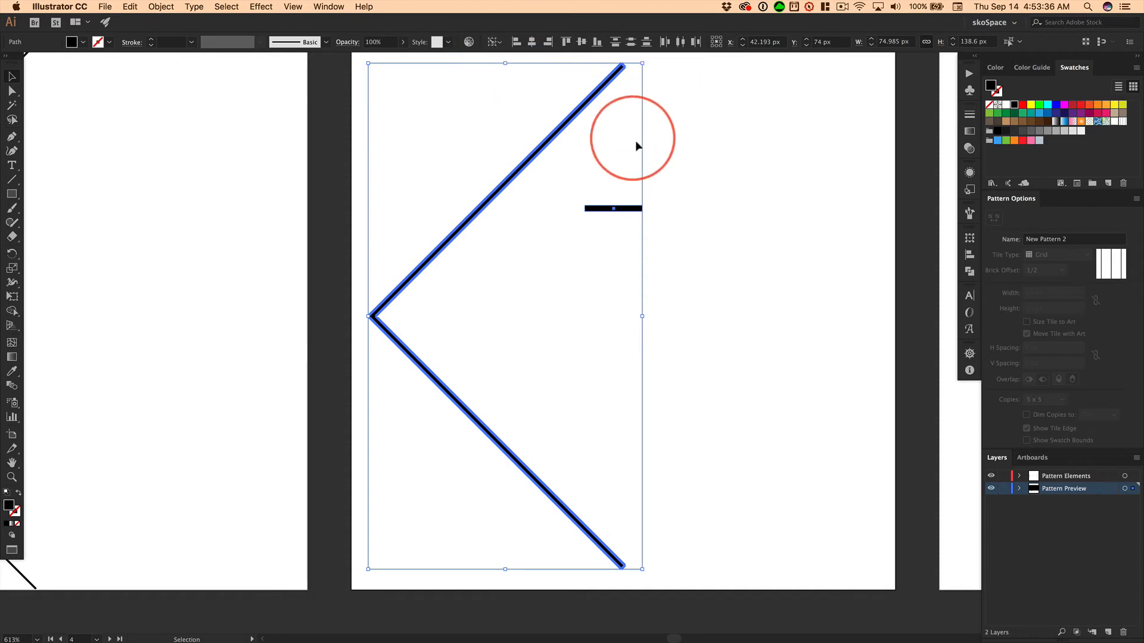
Align the bar with the chevron's top edge, and align a duplicate of it with the chevron's bottom edge
{"action": "left_click", "coordinate": [567, 42]}
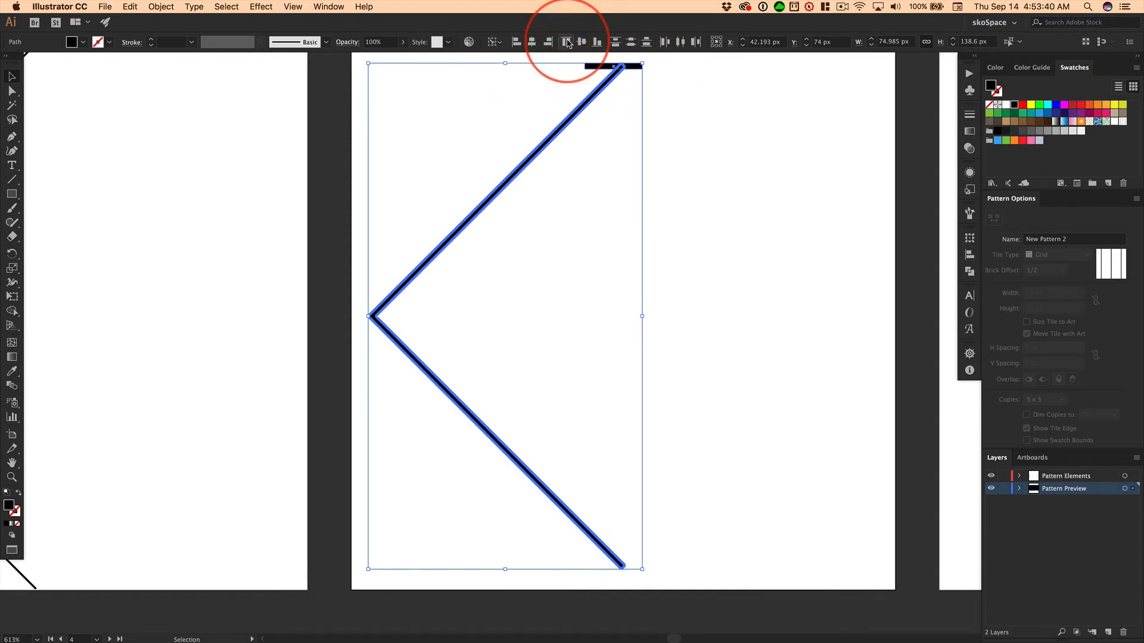
{"action": "left_click", "coordinate": [702, 104]}
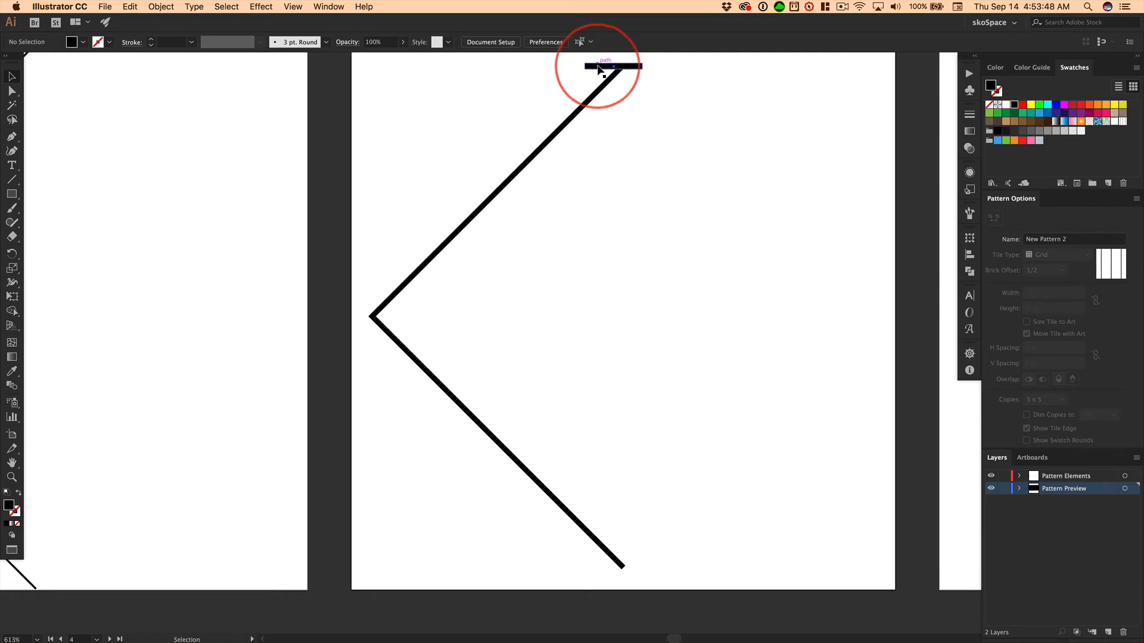
{"action": "left_click_drag", "start_coordinate": [598, 69], "coordinate": [627, 316]}
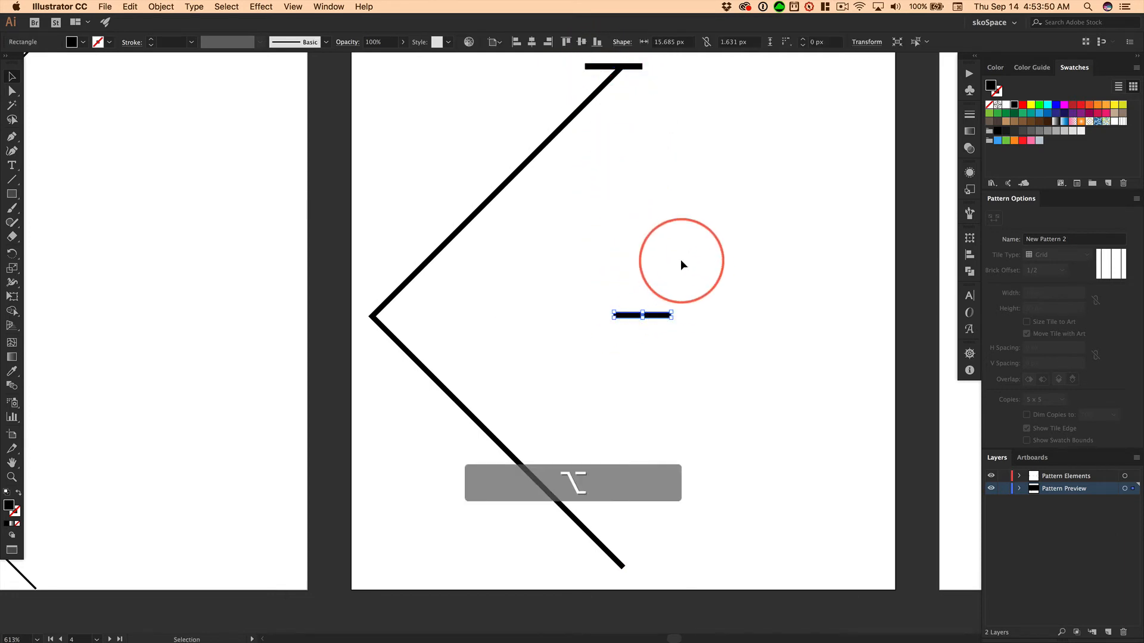
{"action": "left_click_drag", "start_coordinate": [422, 429], "coordinate": [660, 294]}
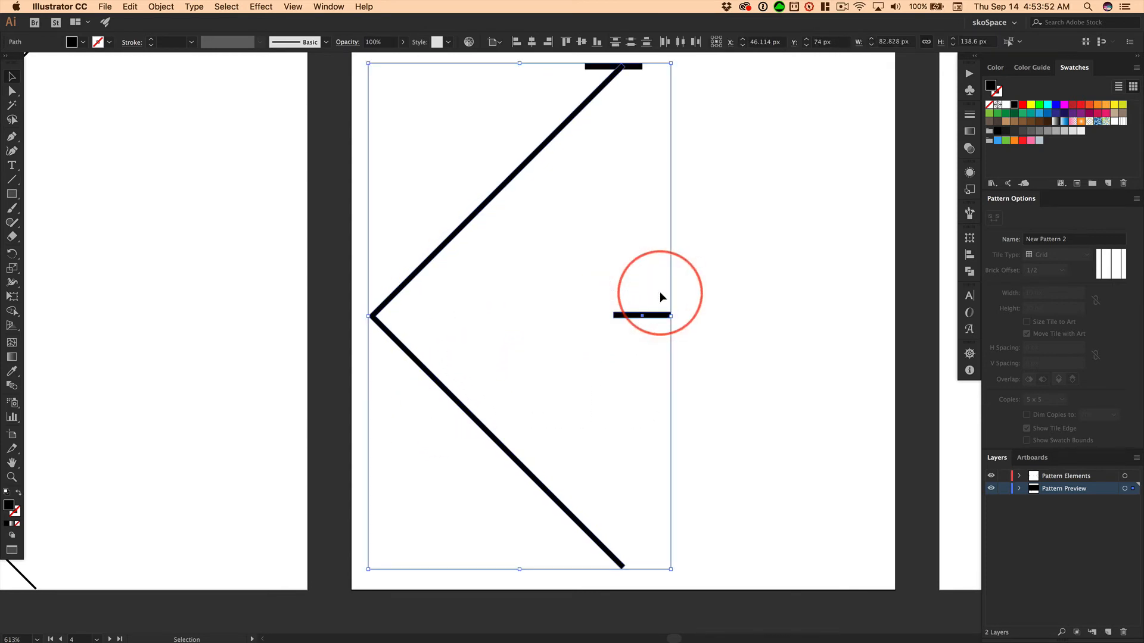
{"action": "left_click", "coordinate": [543, 489]}
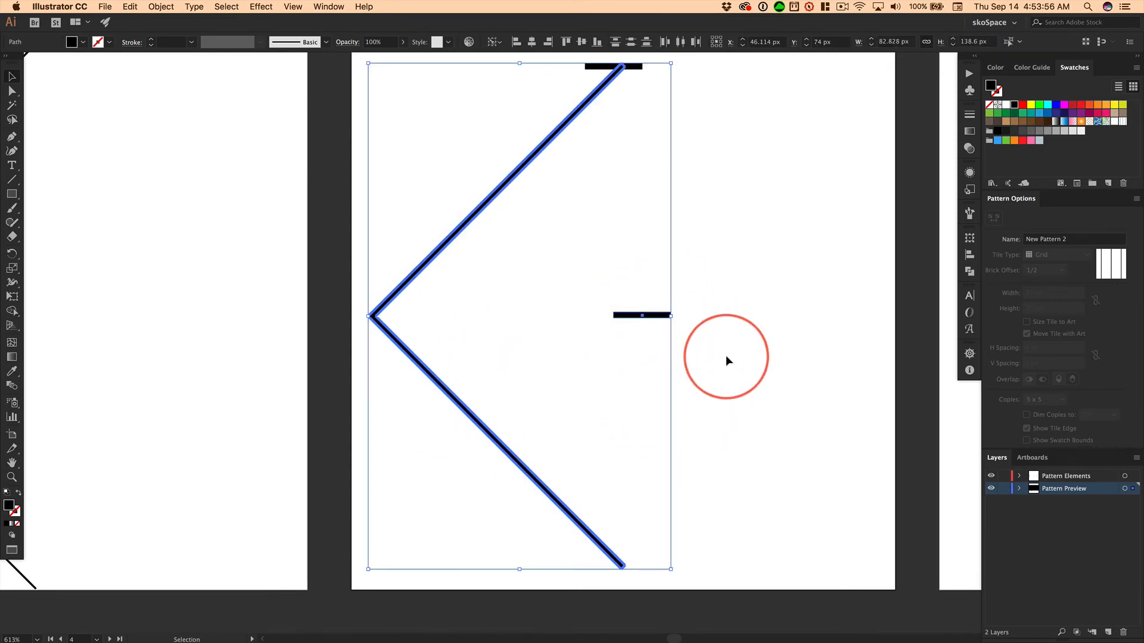
{"action": "left_click", "coordinate": [597, 42]}
{"action": "left_click", "coordinate": [756, 508]}
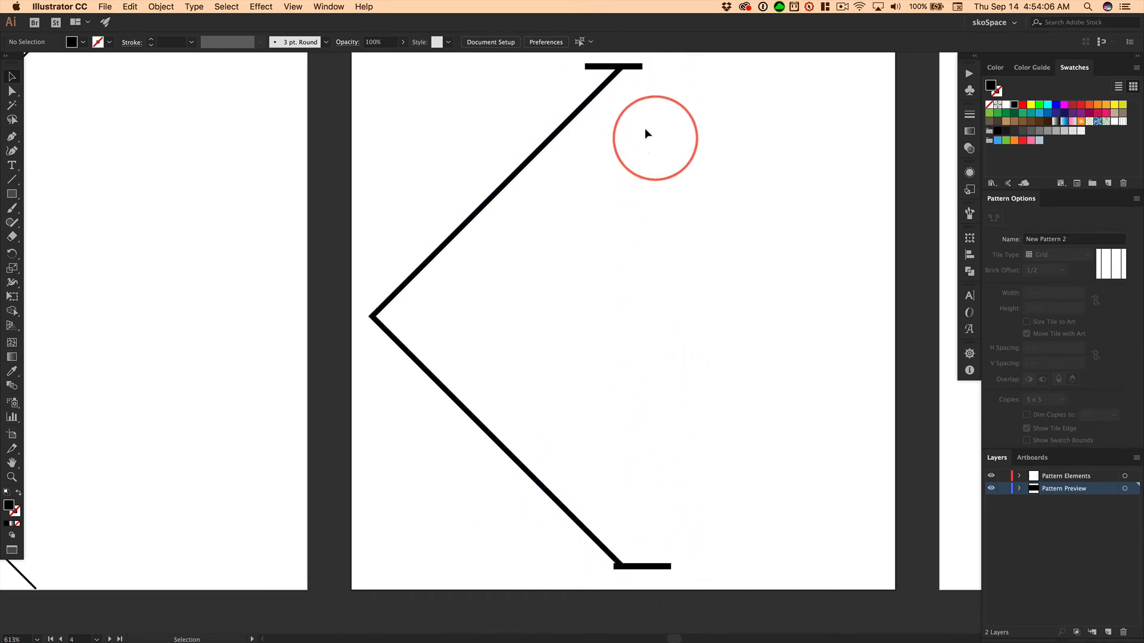
Remove the upper bar and its overlap with the chevron using Shape Builder, cutting the upper tip flat
{"action": "left_click_drag", "start_coordinate": [569, 58], "coordinate": [702, 98]}
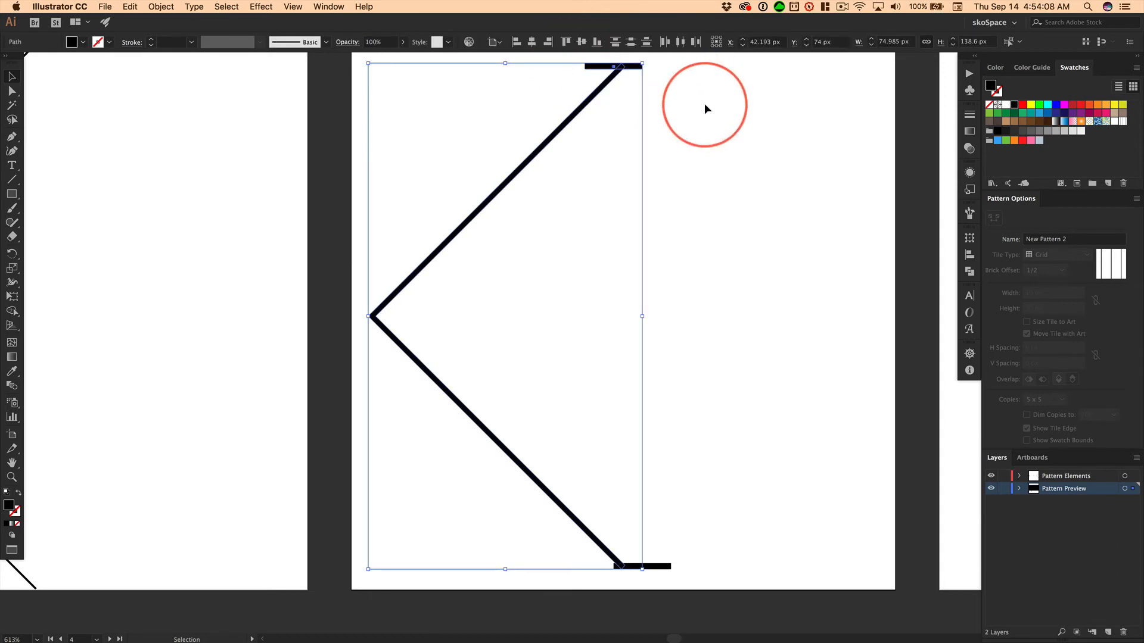
{"action": "left_click", "coordinate": [12, 310]}
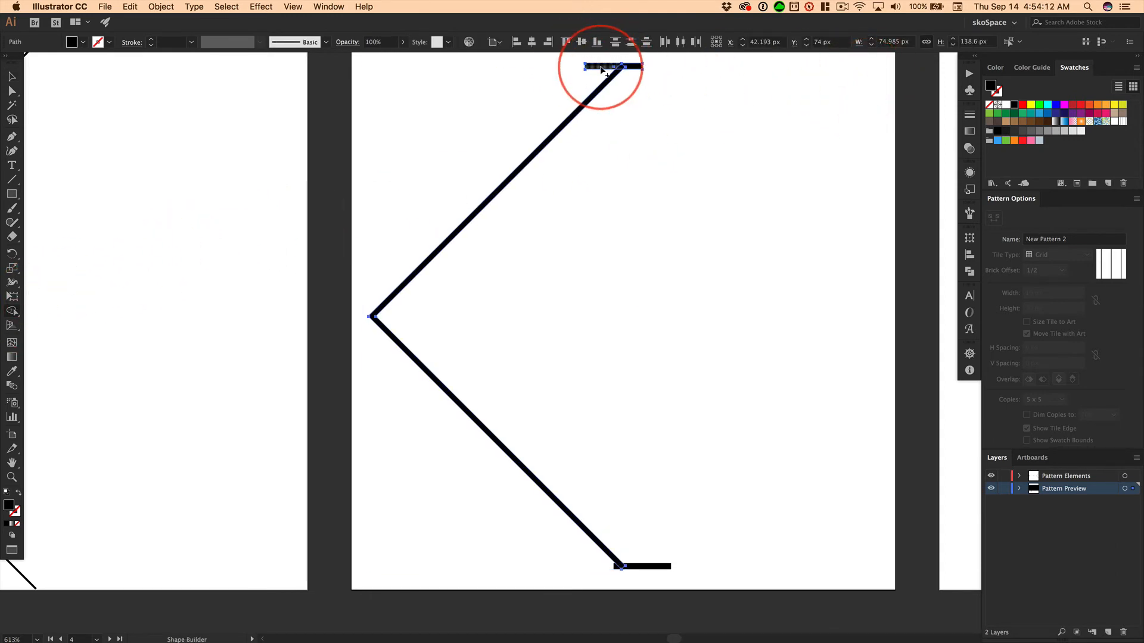
{"action": "left_click_drag", "start_coordinate": [610, 68], "coordinate": [633, 66]}
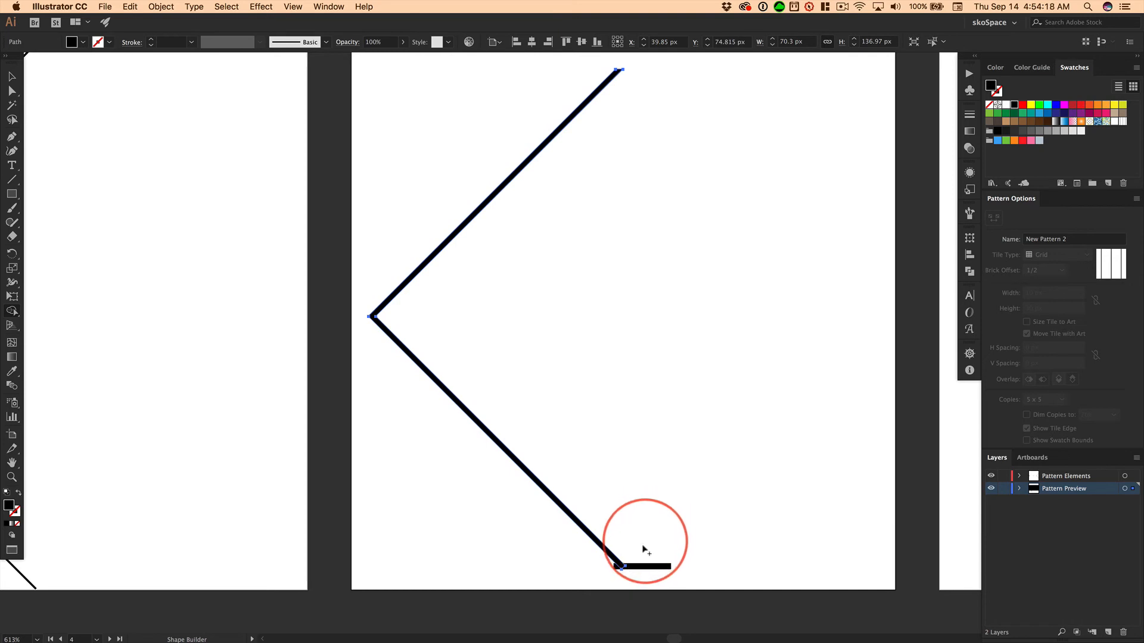
{"action": "key", "text": "super"}
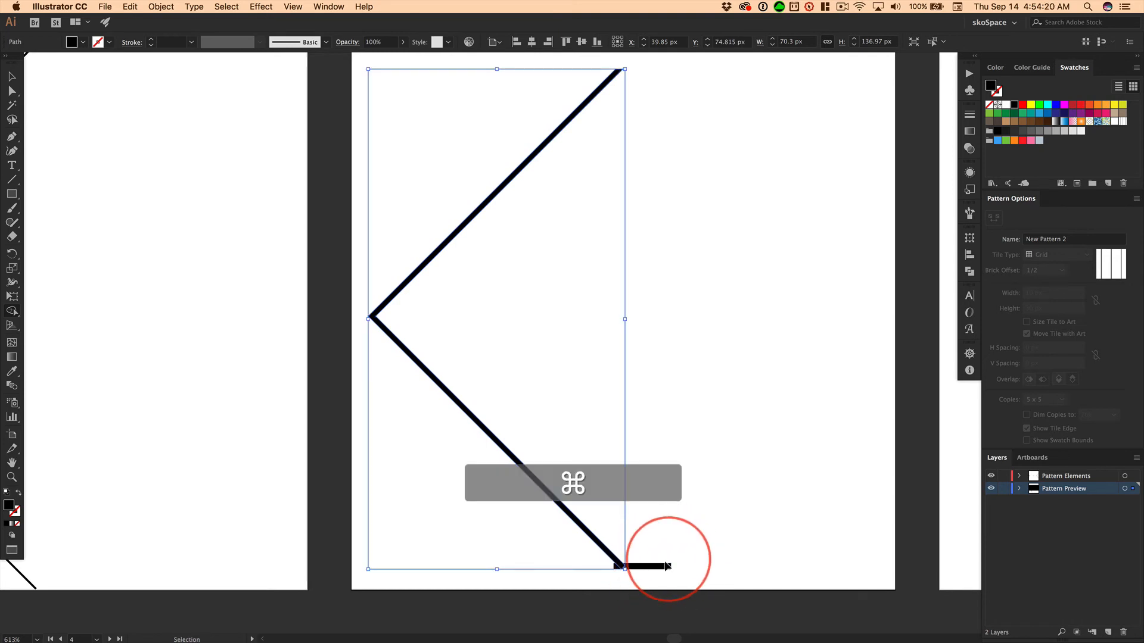
{"action": "left_click", "coordinate": [654, 568]}
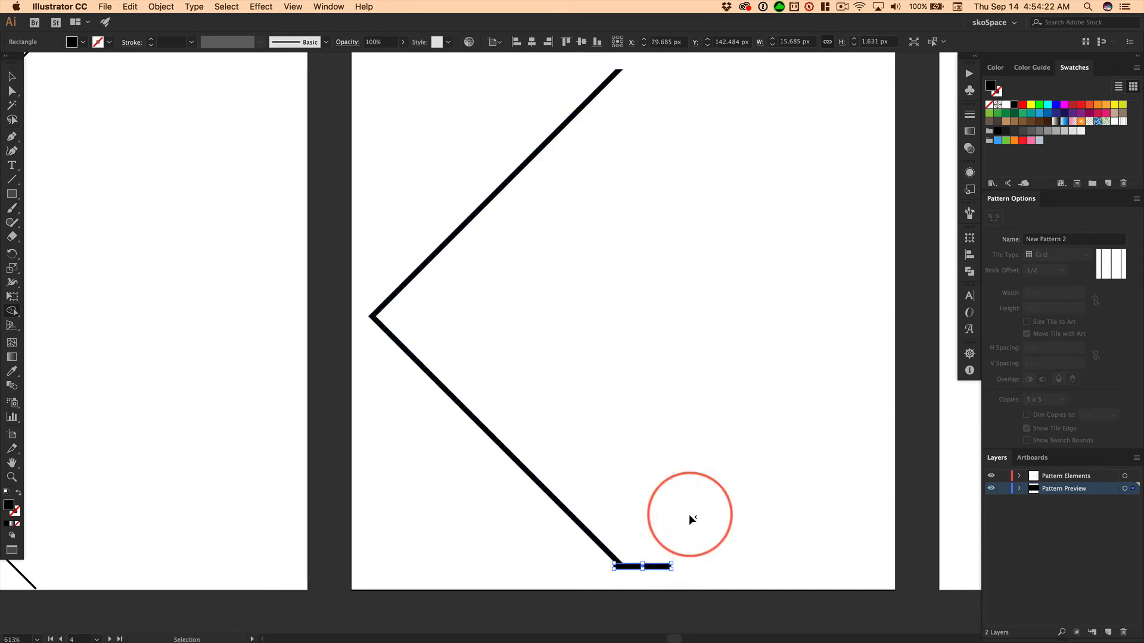
{"action": "left_click", "coordinate": [604, 549], "text": "super"}
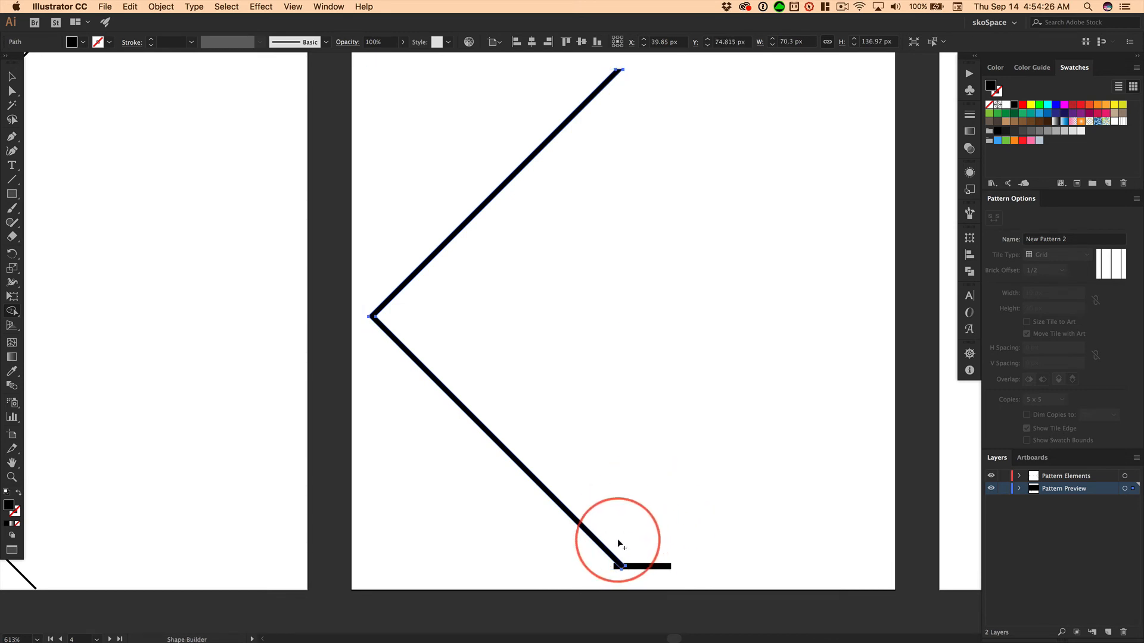
{"action": "left_click_drag", "start_coordinate": [618, 542], "coordinate": [631, 577]}
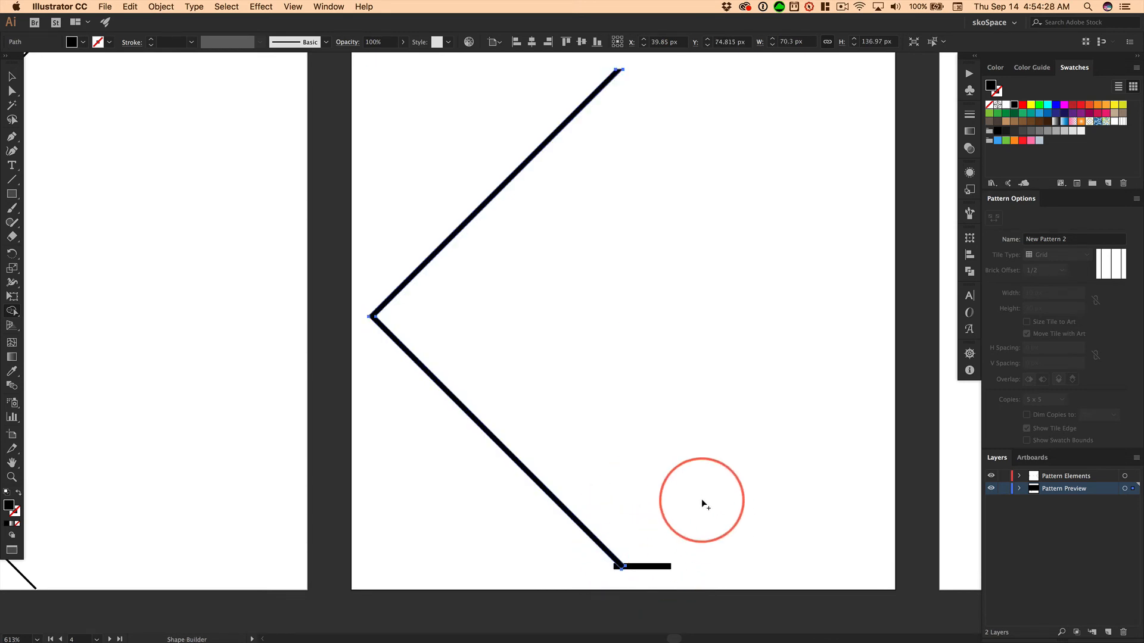
{"action": "key", "text": "super+z"}
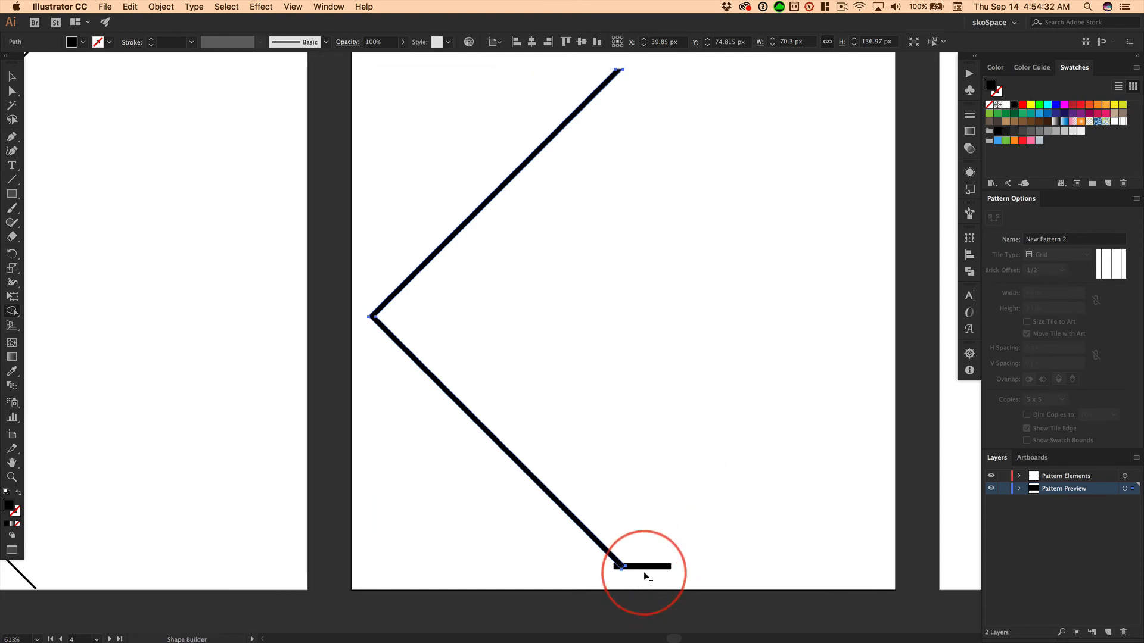
Select the lower bar together with the chevron and remove the bar and its overlap with Shape Builder, cutting the lower tip flat
{"action": "key", "text": "super"}
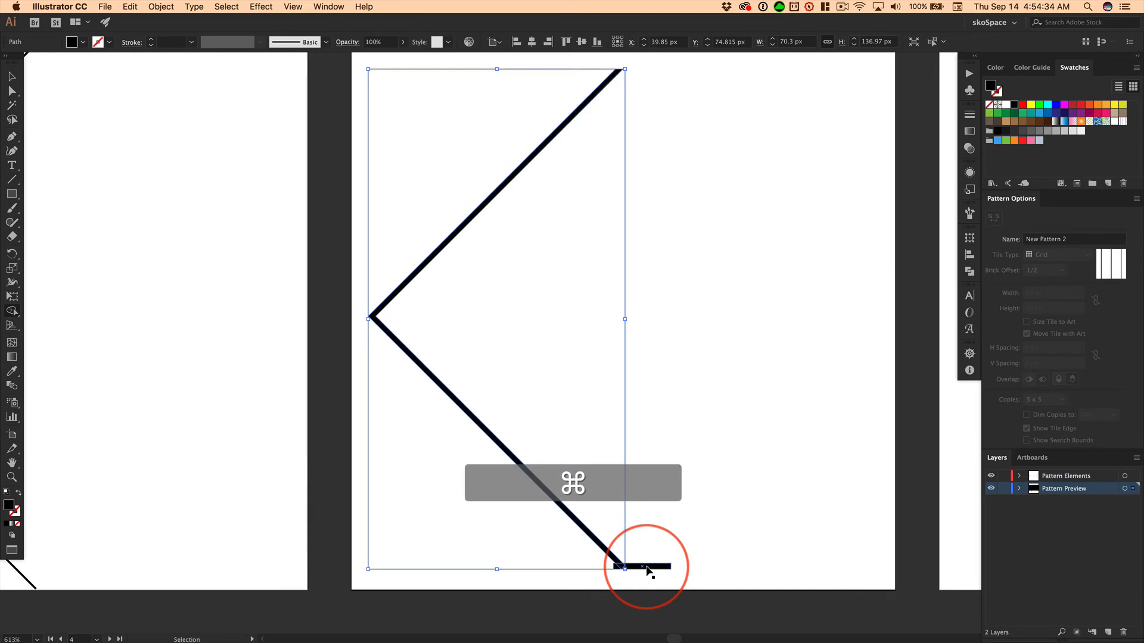
{"action": "left_click", "coordinate": [647, 567], "text": "super"}
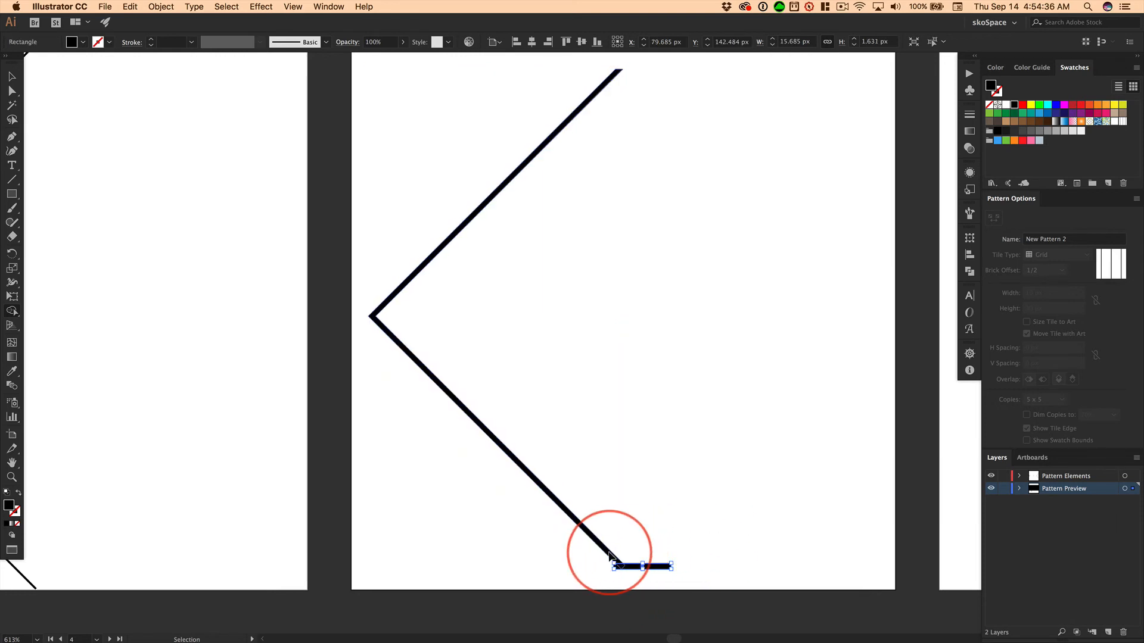
{"action": "key", "text": "shift+super"}
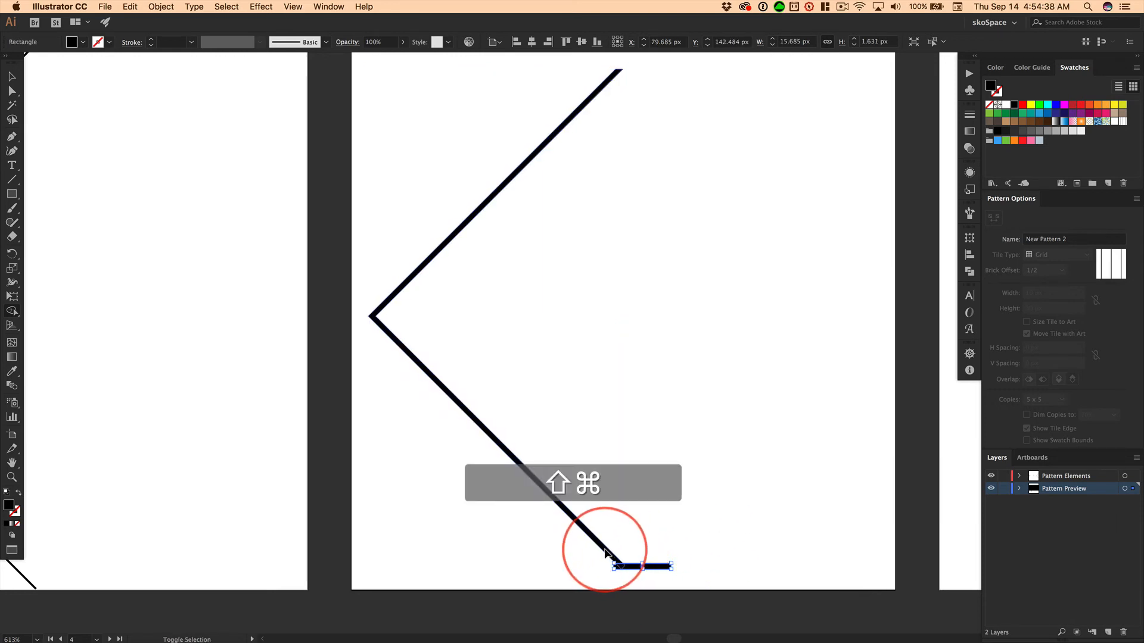
{"action": "left_click", "coordinate": [605, 551], "text": "shift+super"}
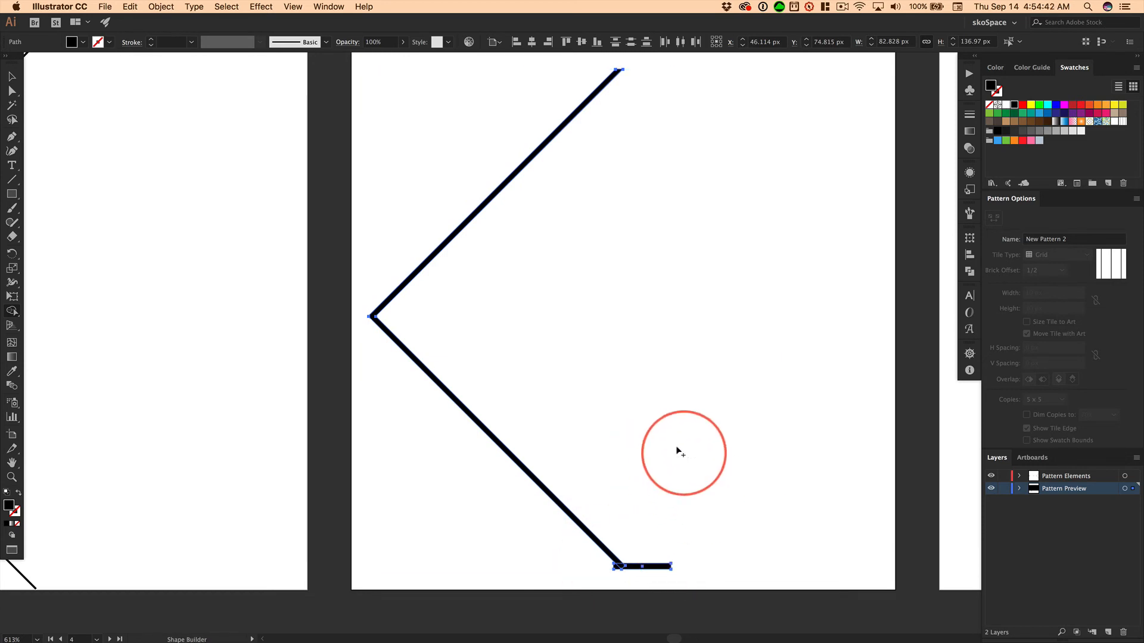
{"action": "left_click", "coordinate": [633, 569], "text": "alt"}
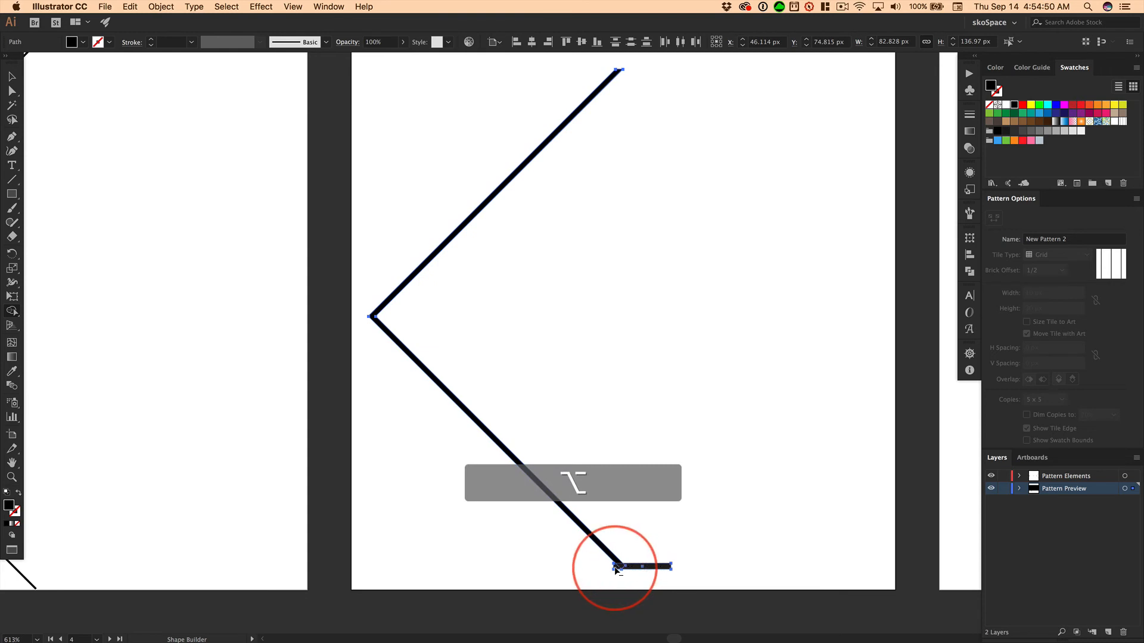
{"action": "left_click", "coordinate": [656, 566], "text": "alt"}
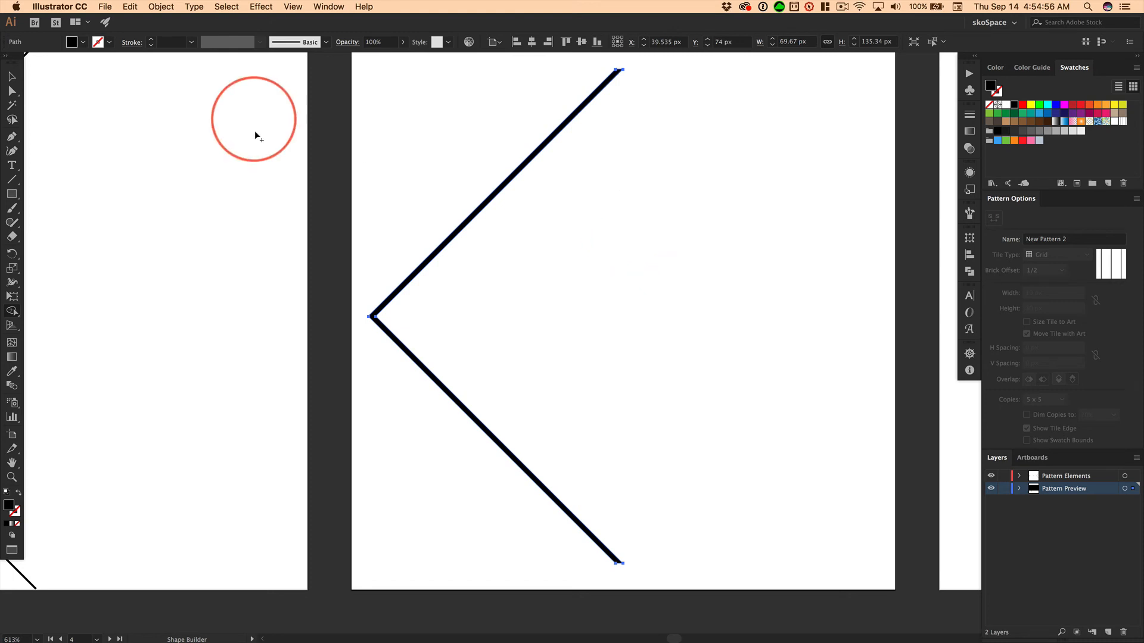
Center the trimmed chevron horizontally and vertically on its small artboard, using Align to Artboard
{"action": "left_click", "coordinate": [37, 640]}
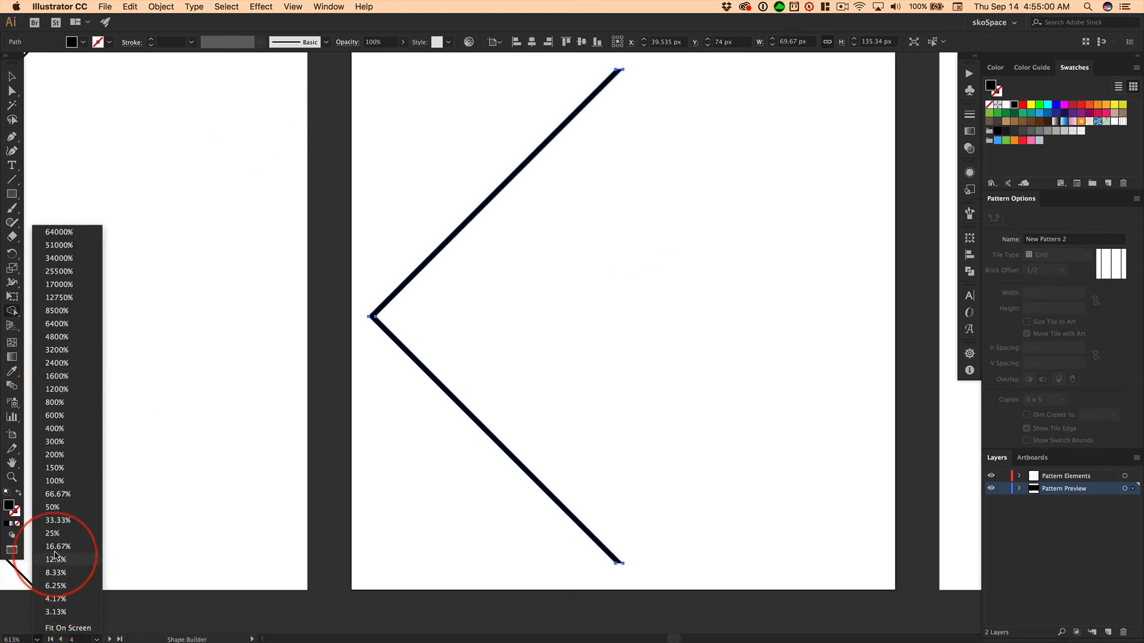
{"action": "left_click", "coordinate": [58, 494]}
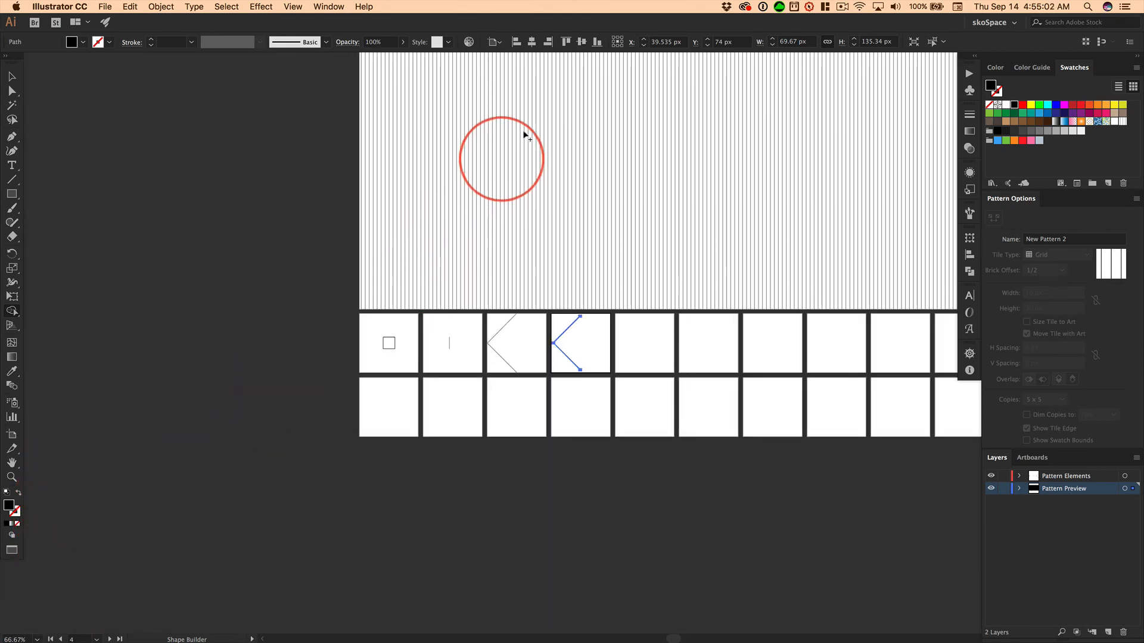
{"action": "left_click_drag", "start_coordinate": [713, 133], "coordinate": [485, 323]}
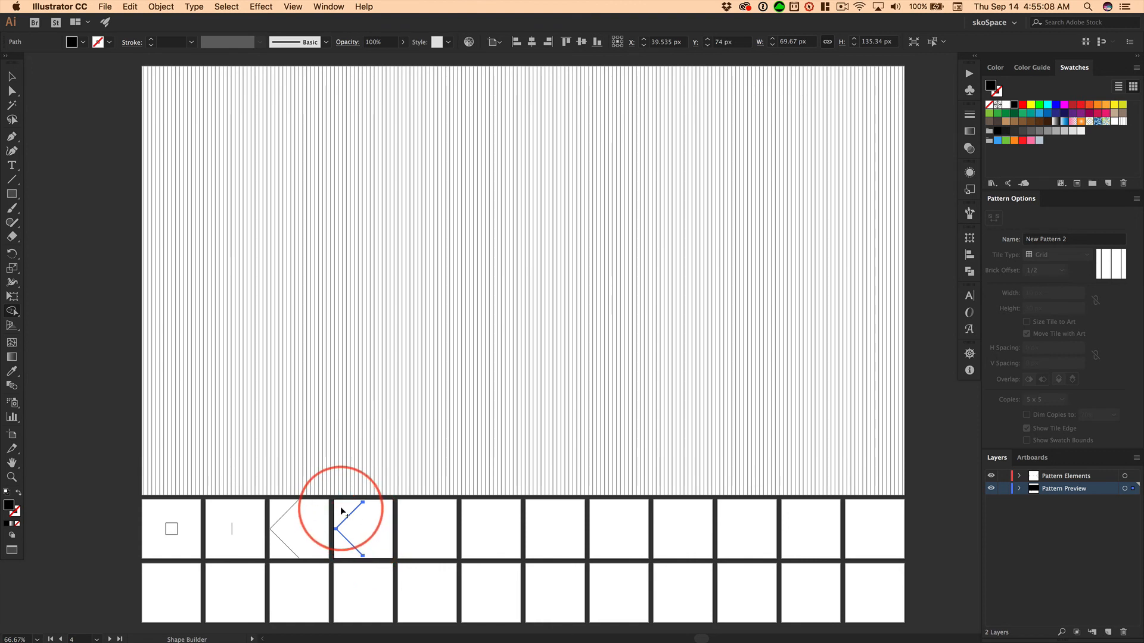
{"action": "left_click_drag", "start_coordinate": [341, 511], "coordinate": [357, 553]}
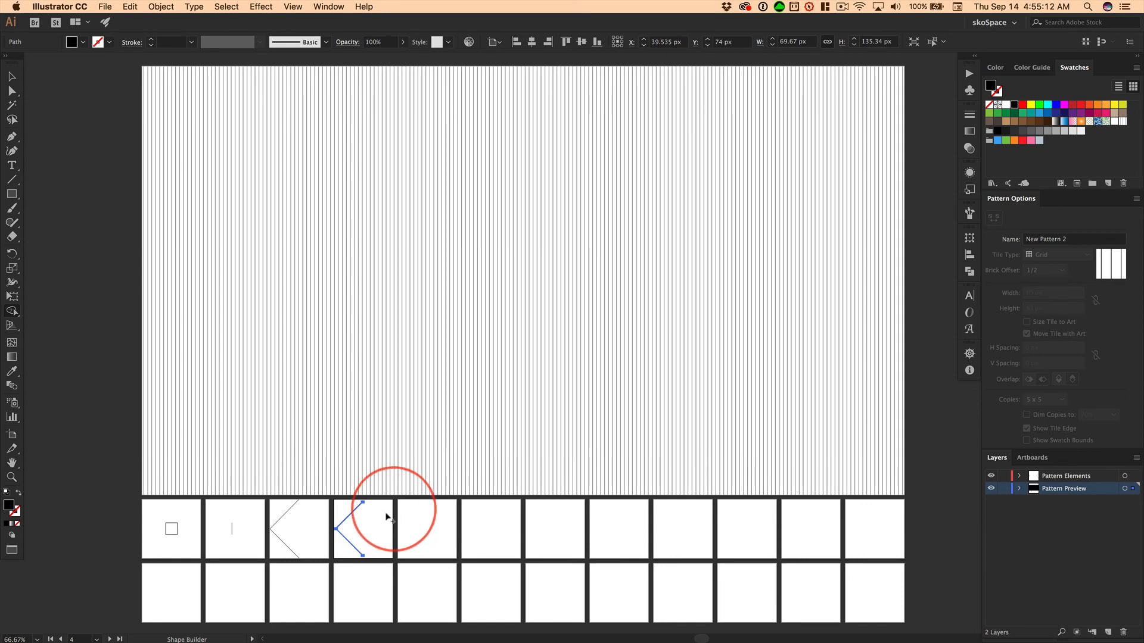
{"action": "left_click", "coordinate": [11, 78]}
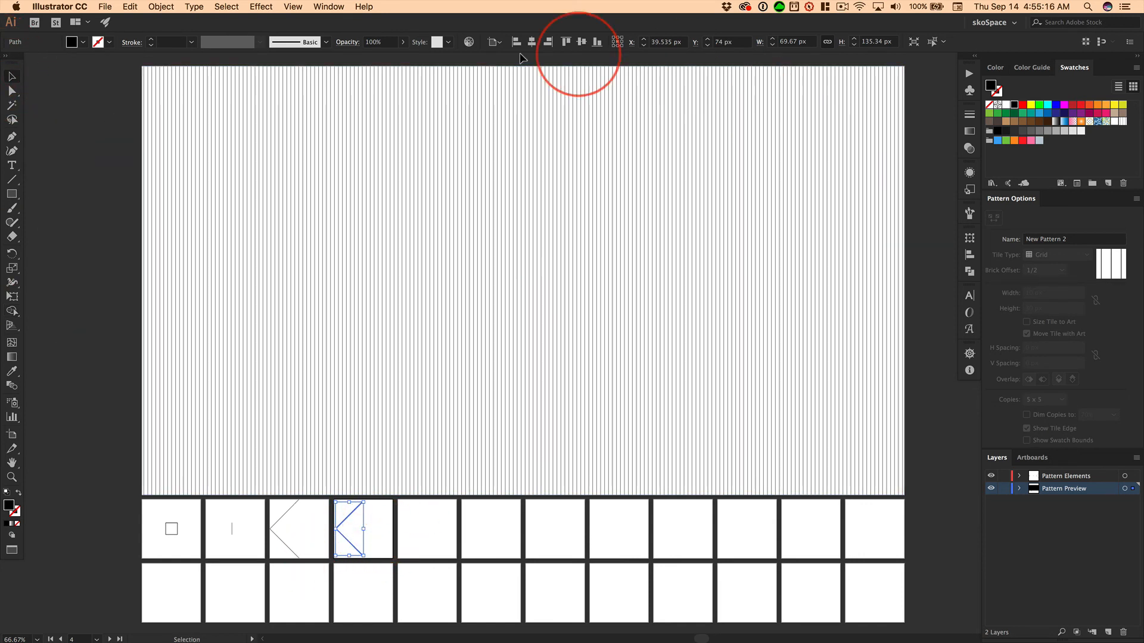
{"action": "left_click", "coordinate": [494, 43]}
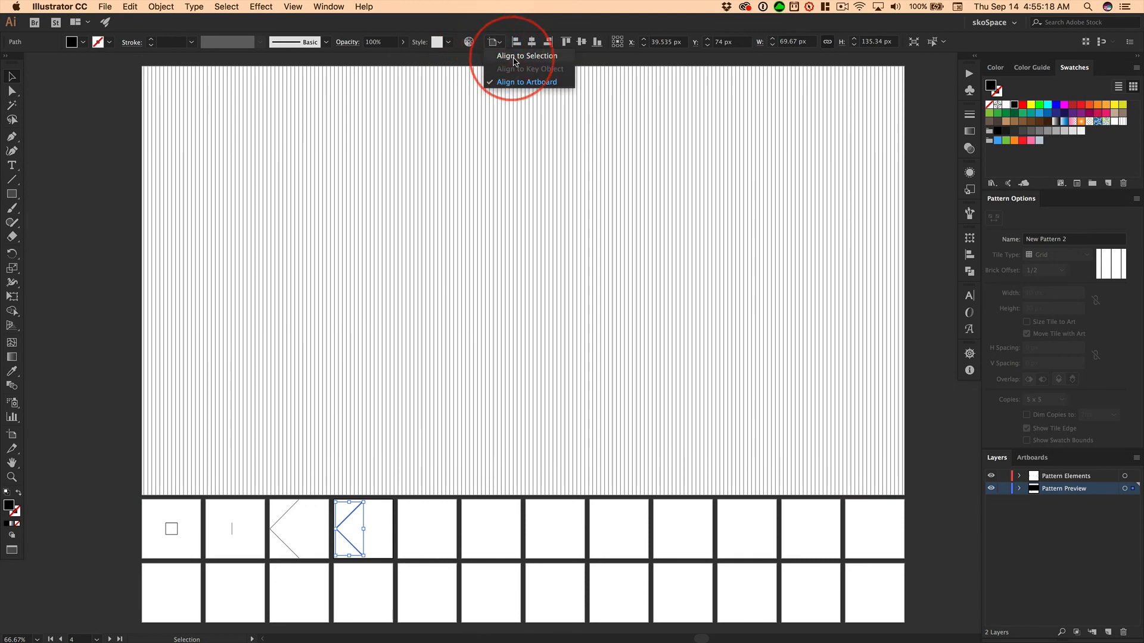
{"action": "left_click", "coordinate": [498, 43]}
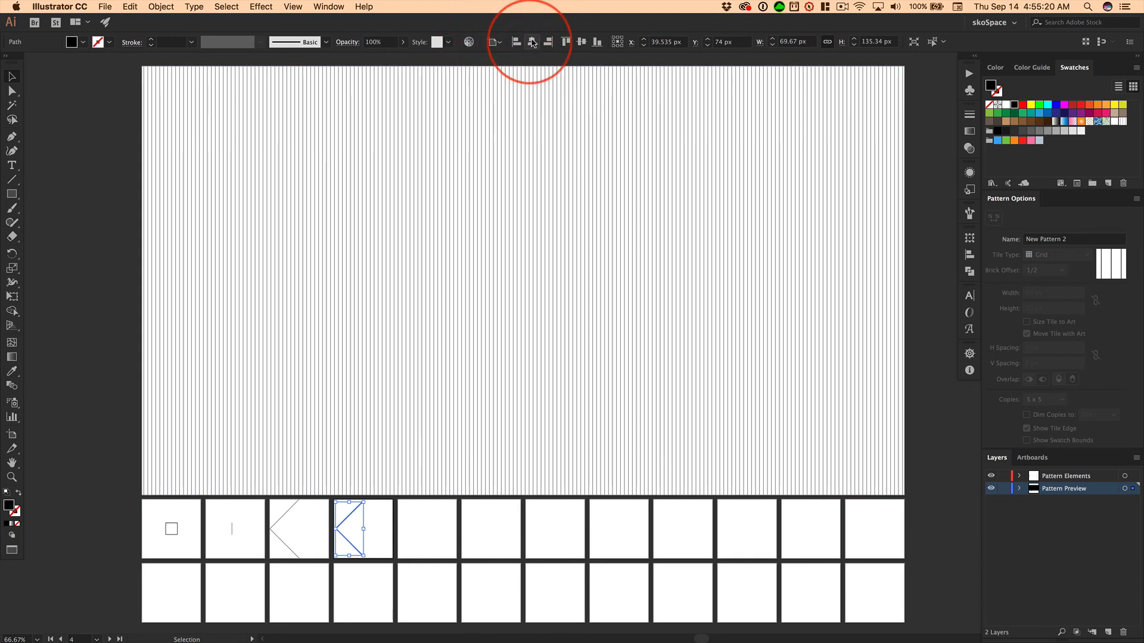
{"action": "left_click", "coordinate": [531, 41]}
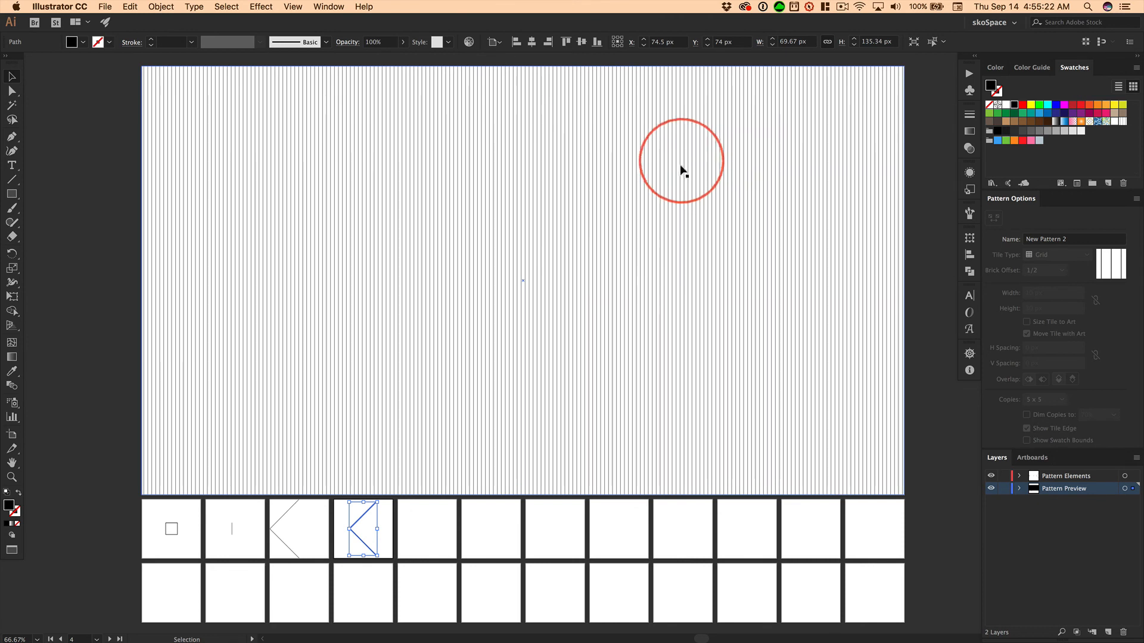
{"action": "left_click", "coordinate": [580, 42]}
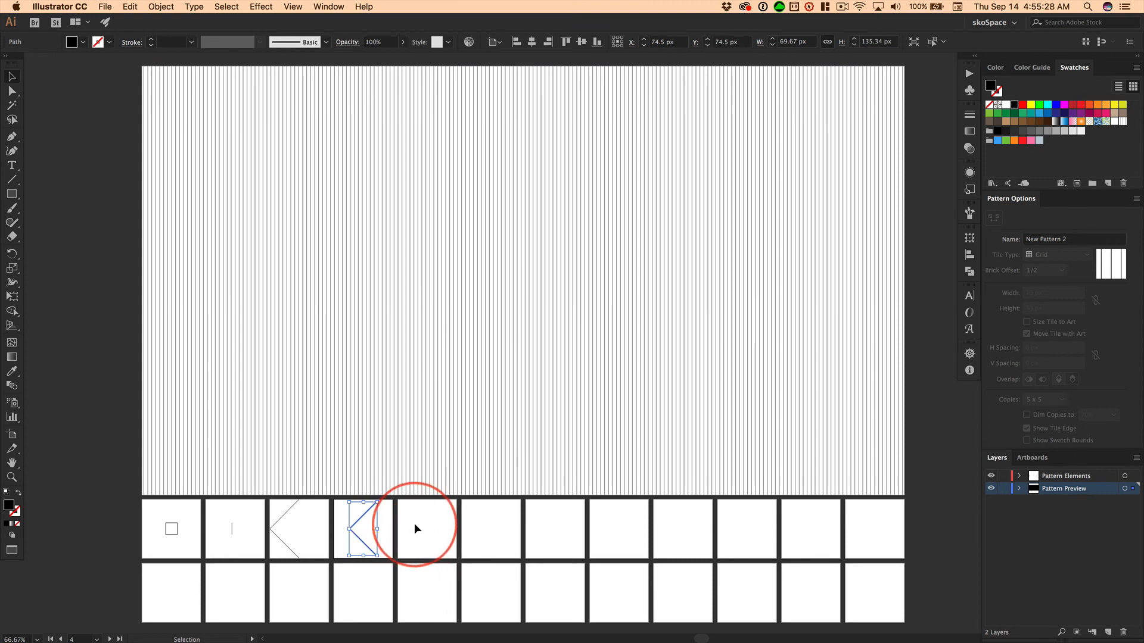
Make a new pattern from the trimmed chevron and examine how its tiles meet
{"action": "key", "text": "alt+shift+super+bracketleft"}
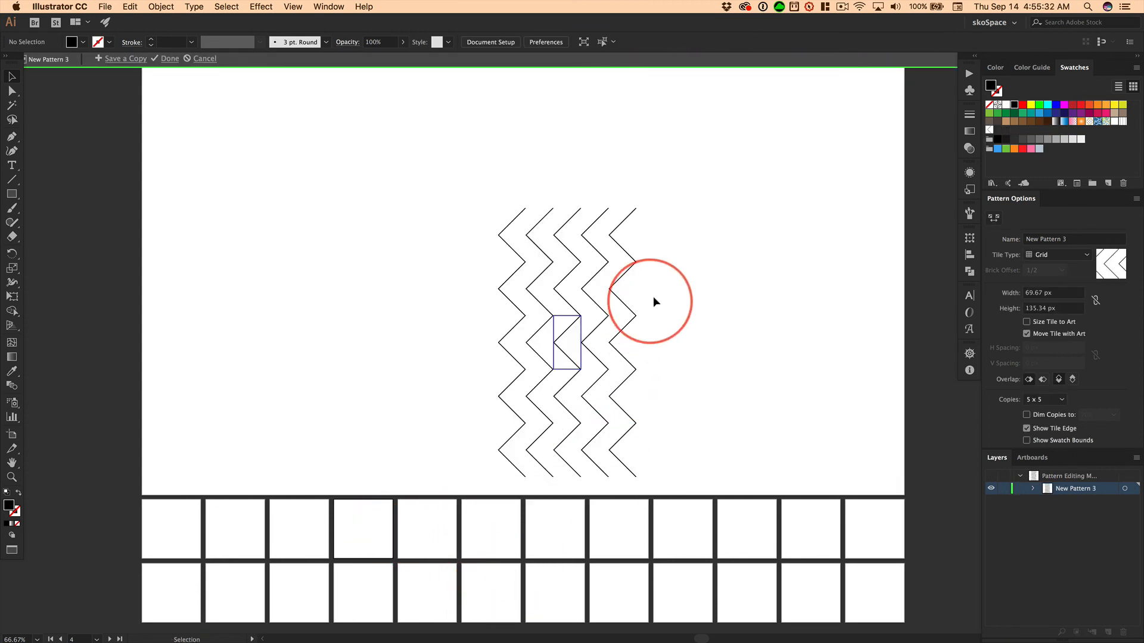
{"action": "key", "text": "super+space"}
{"action": "left_click_drag", "start_coordinate": [568, 277], "coordinate": [885, 260]}
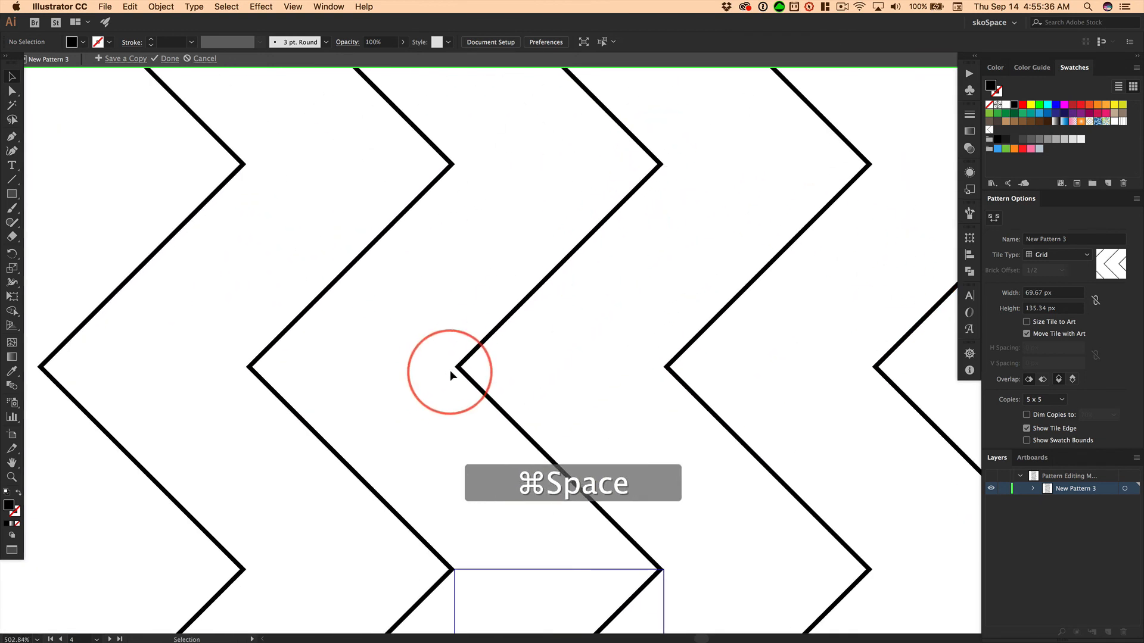